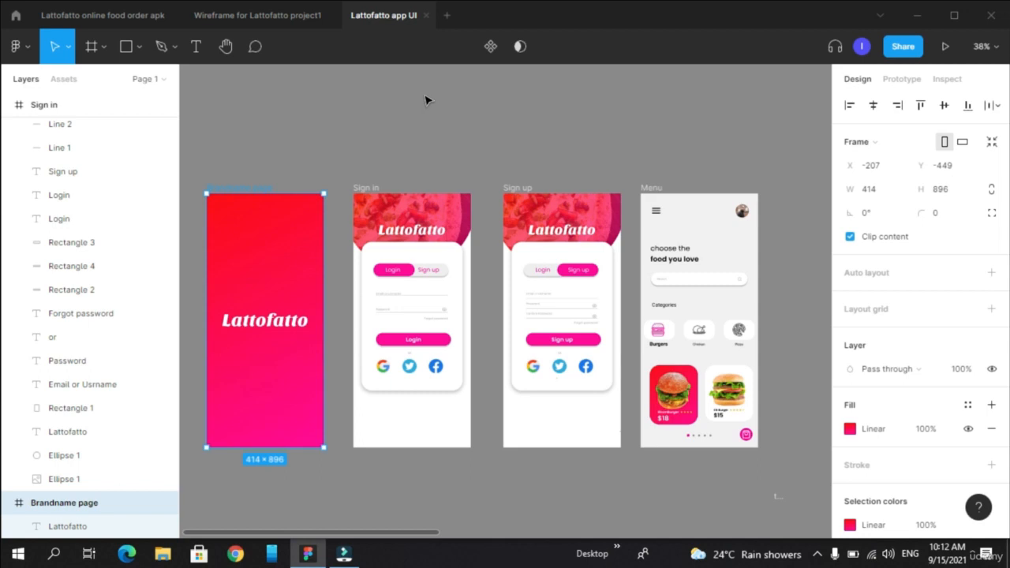
# Connect the Brandname page frame to the Sign in frame with an On tap, Navigate to interaction and Instant animation
pyautogui.click(905, 82)
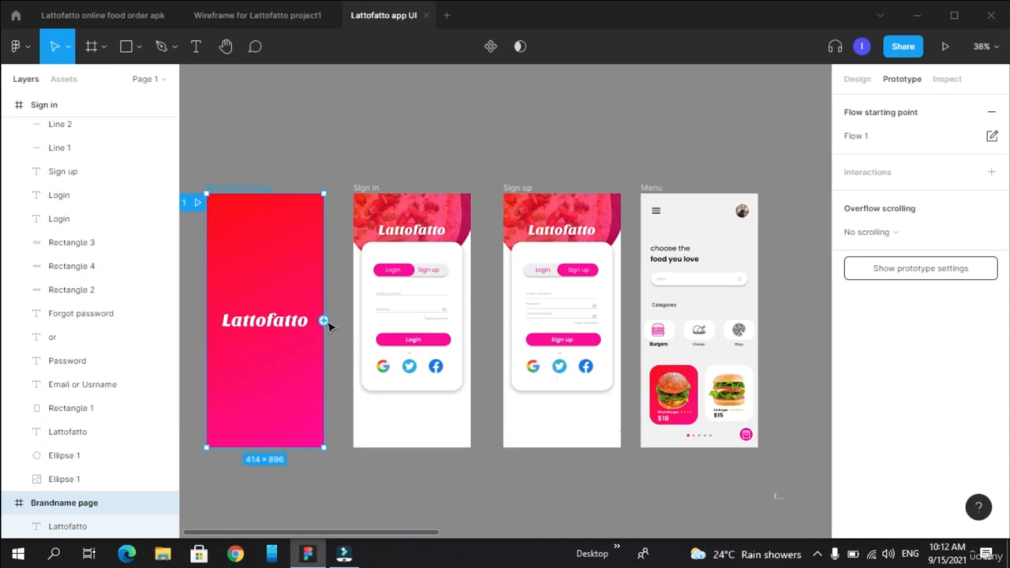
pyautogui.scroll(2, 327, 321)
pyautogui.moveTo(324, 322); pyautogui.dragTo(374, 329)
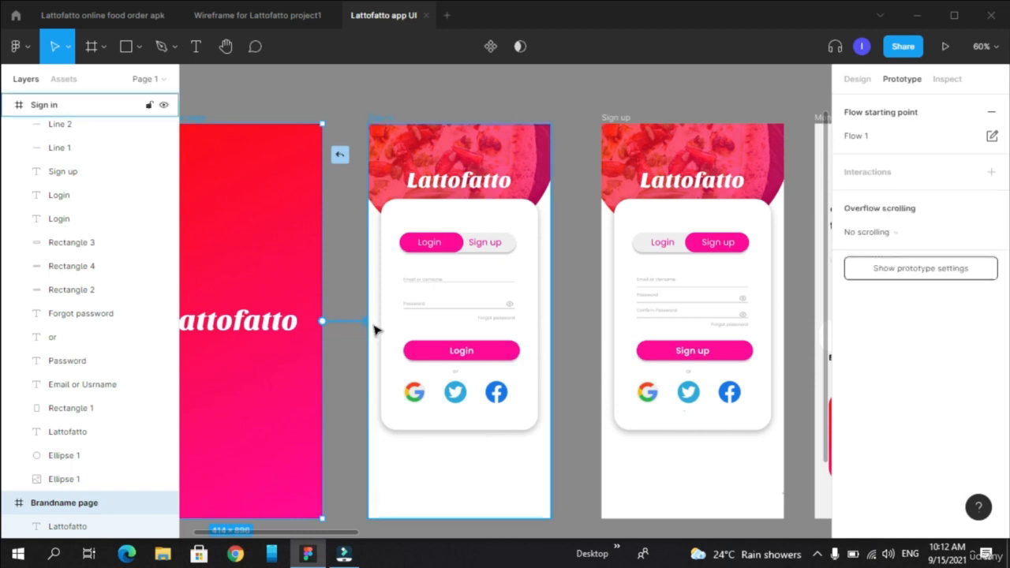
pyautogui.moveTo(690, 165)
pyautogui.mouseDown()
pyautogui.moveTo(641, 123)
pyautogui.moveTo(685, 152)
pyautogui.mouseUp()
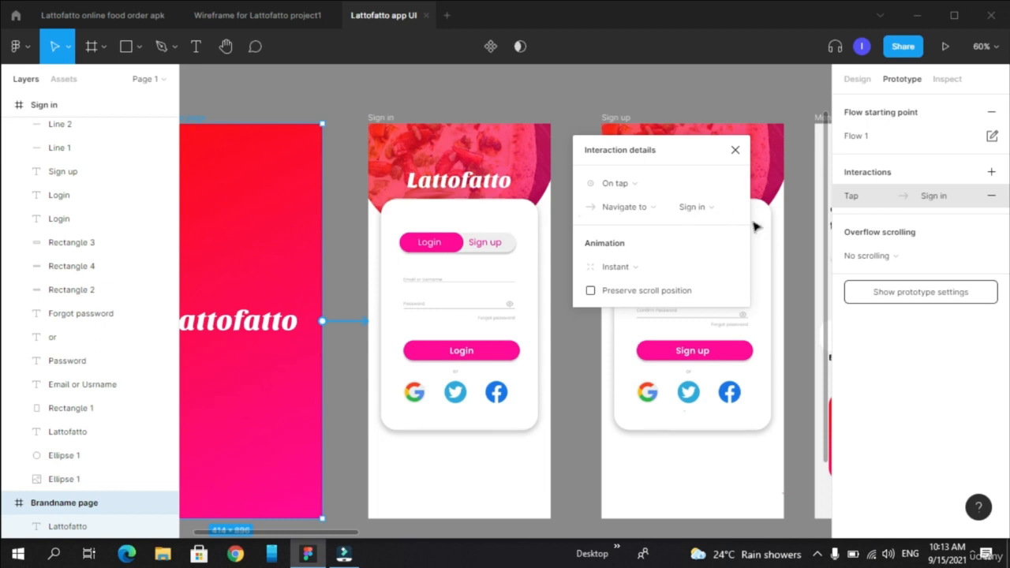
pyautogui.click(653, 268)
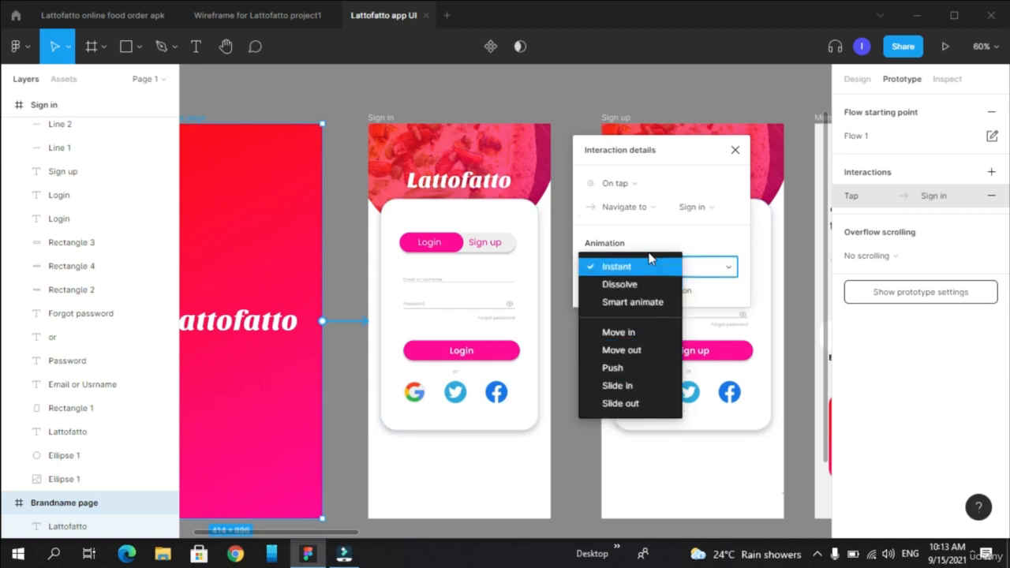
pyautogui.click(629, 272)
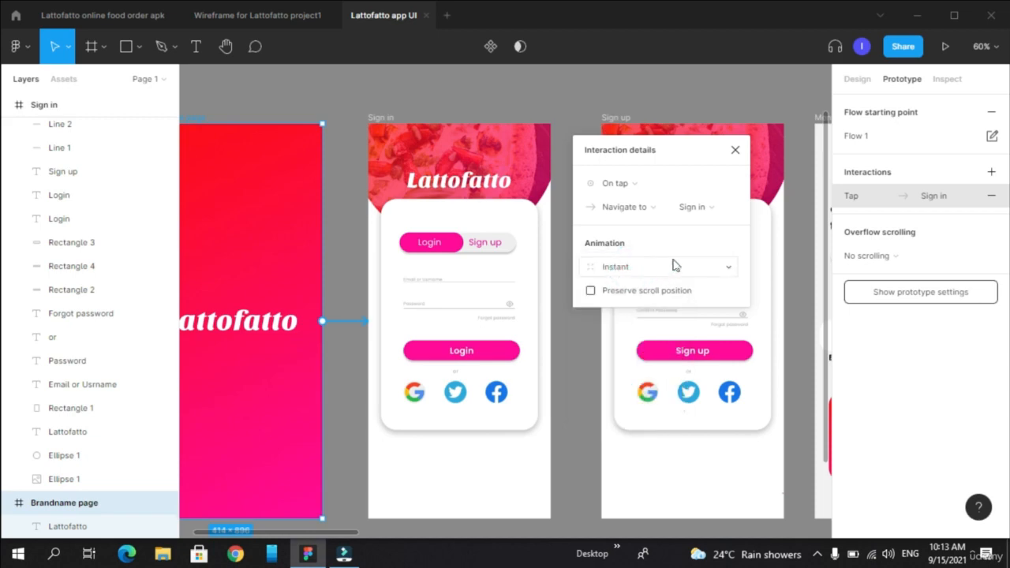
pyautogui.moveTo(685, 164); pyautogui.dragTo(795, 230)
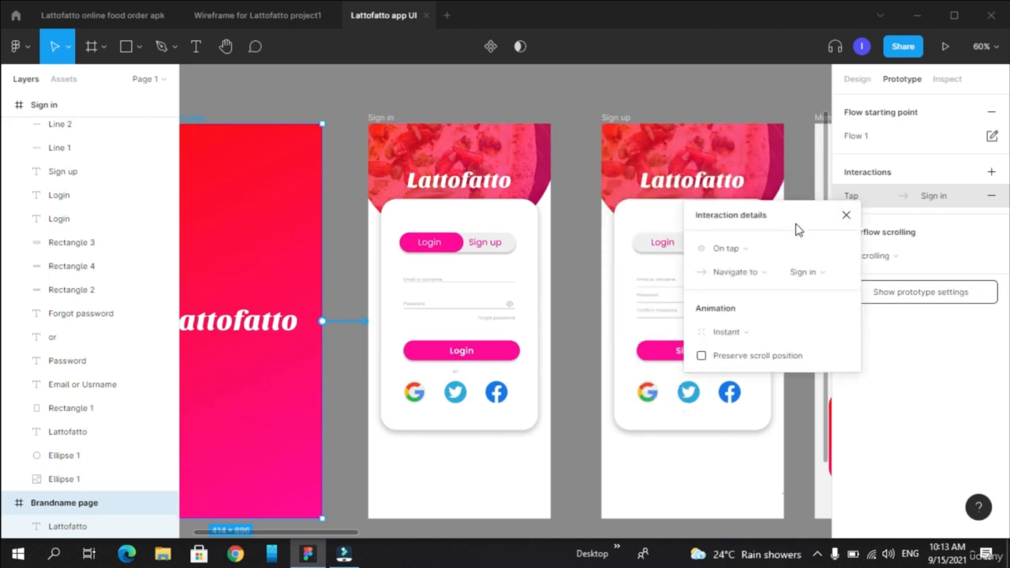
# Link the Sign up text in the Sign in frame's toggle to the Sign up frame with an On tap interaction
pyautogui.click(382, 115)
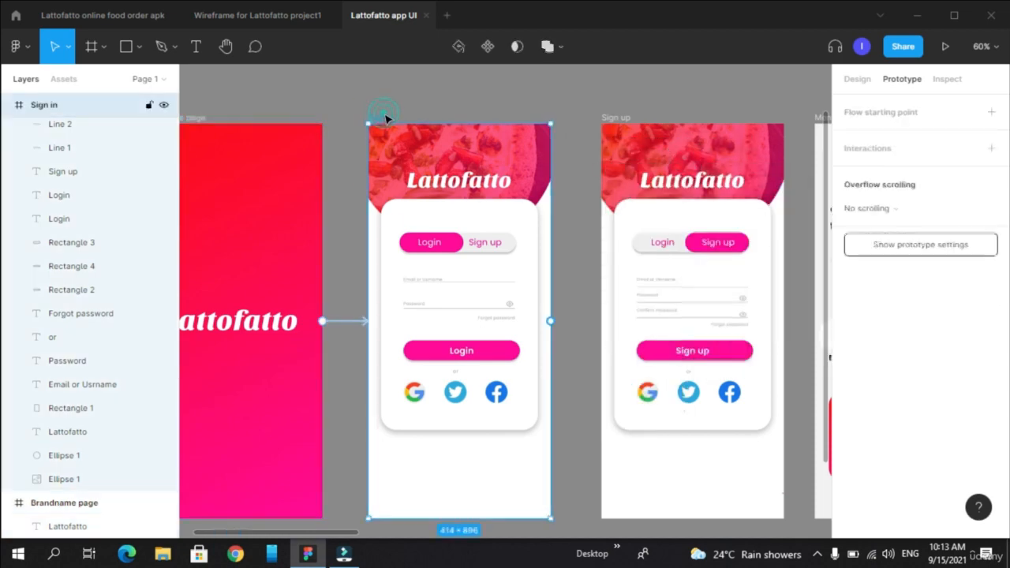
pyautogui.click(493, 245)
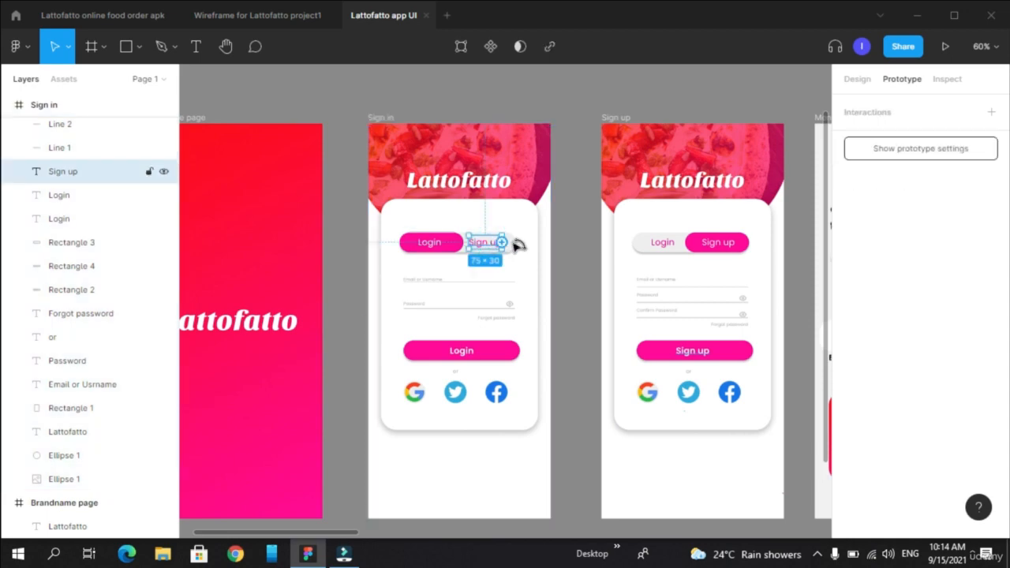
pyautogui.moveTo(502, 242); pyautogui.dragTo(608, 310)
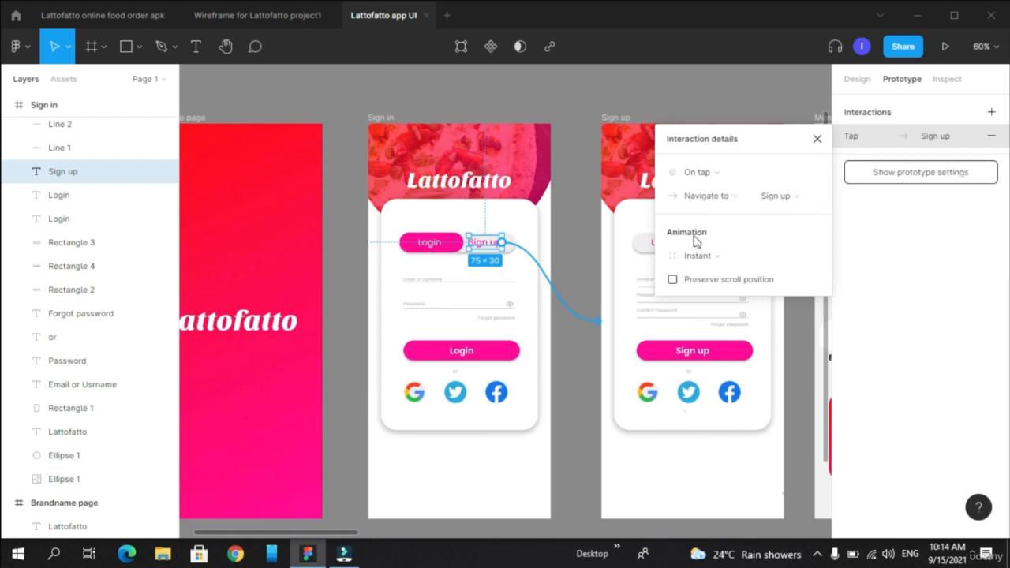
pyautogui.click(591, 399)
# Link the Login text in the Sign up frame's toggle back to the Sign in frame with an On tap interaction
pyautogui.click(662, 245)
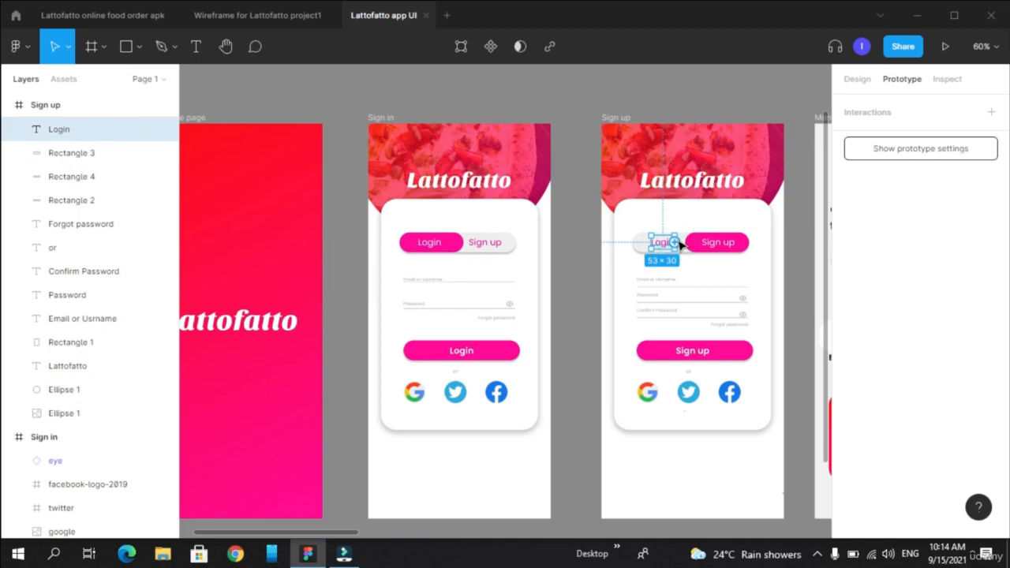
pyautogui.moveTo(675, 242); pyautogui.dragTo(553, 319)
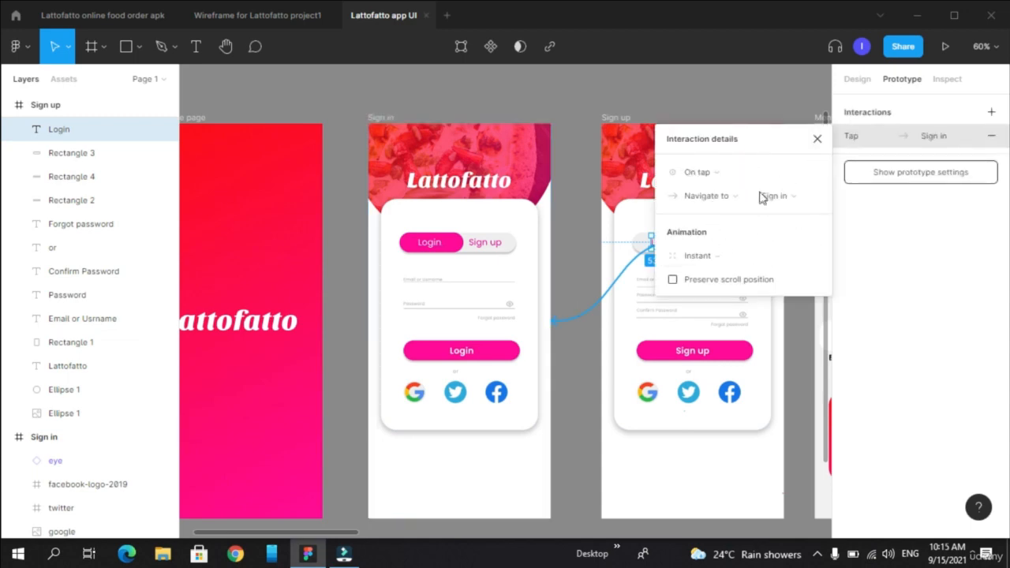
pyautogui.moveTo(758, 142); pyautogui.dragTo(930, 230)
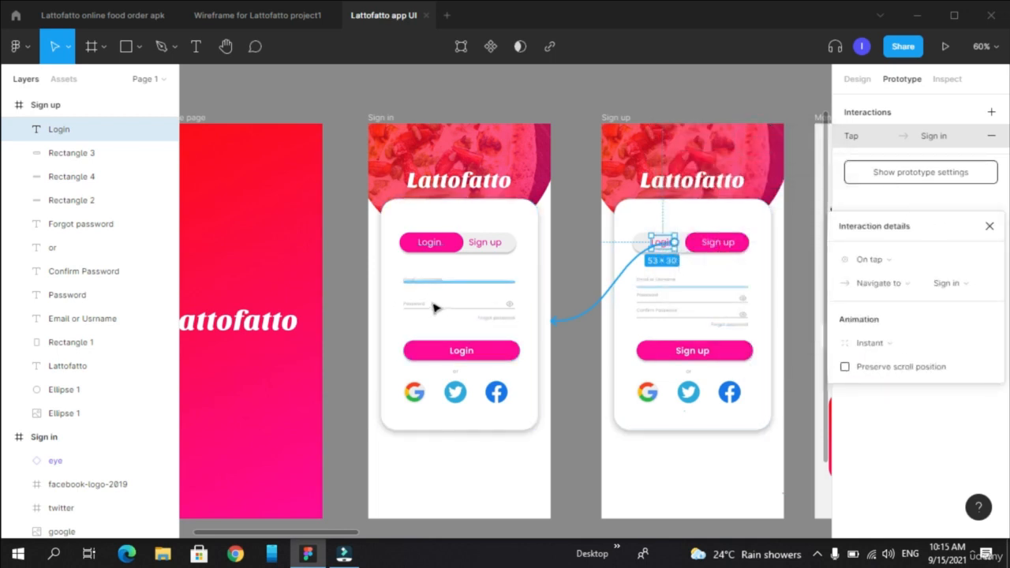
# Link the large pink Login button on the Sign in frame to the Menu frame with an On tap interaction
pyautogui.click(490, 349)
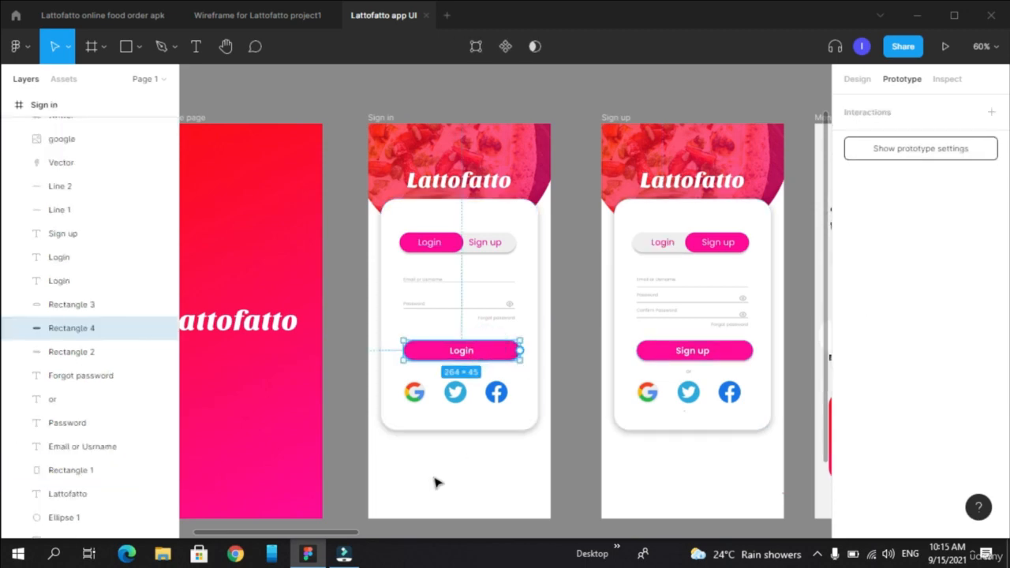
pyautogui.scroll(-2, 440, 483)
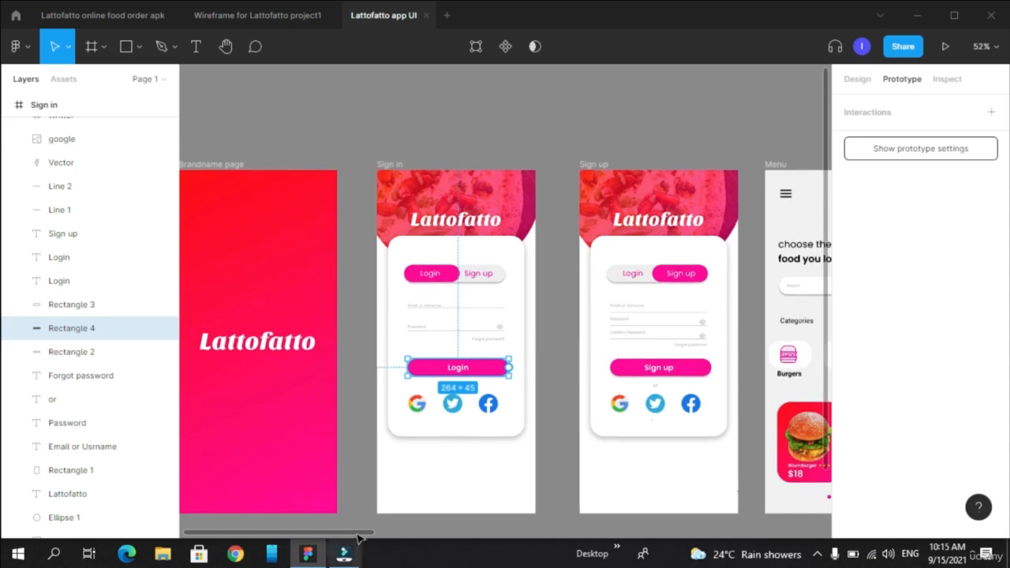
pyautogui.moveTo(360, 535); pyautogui.dragTo(395, 543)
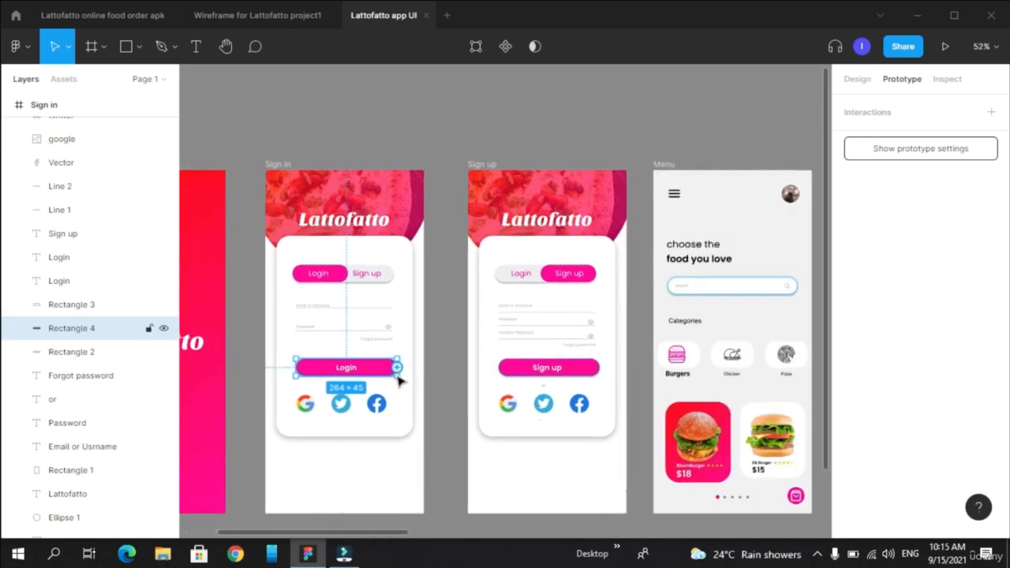
pyautogui.moveTo(397, 367); pyautogui.dragTo(659, 345)
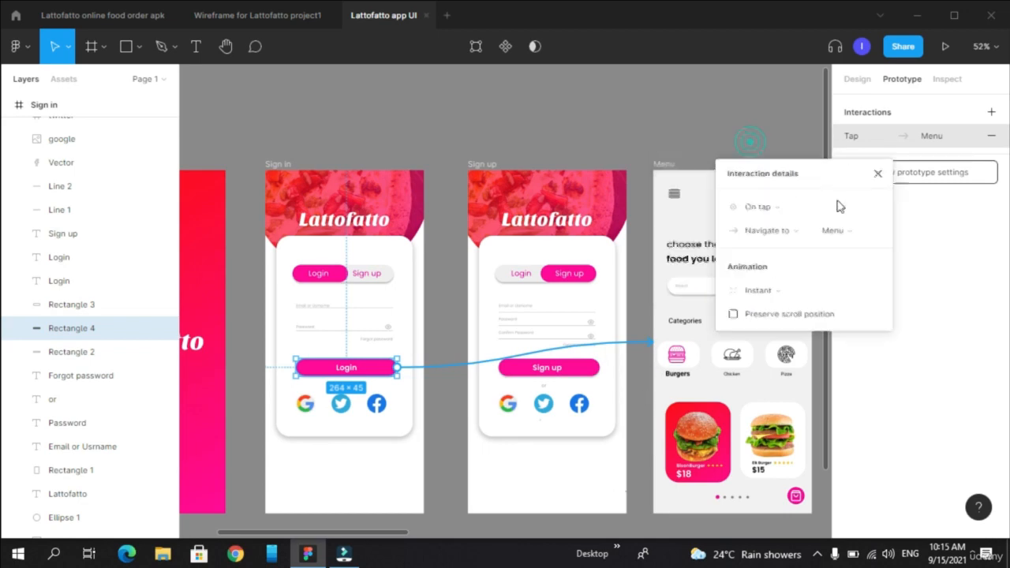
# Link the large pink Sign up button on the Sign up frame to the Menu frame with an On tap interaction
pyautogui.click(590, 367)
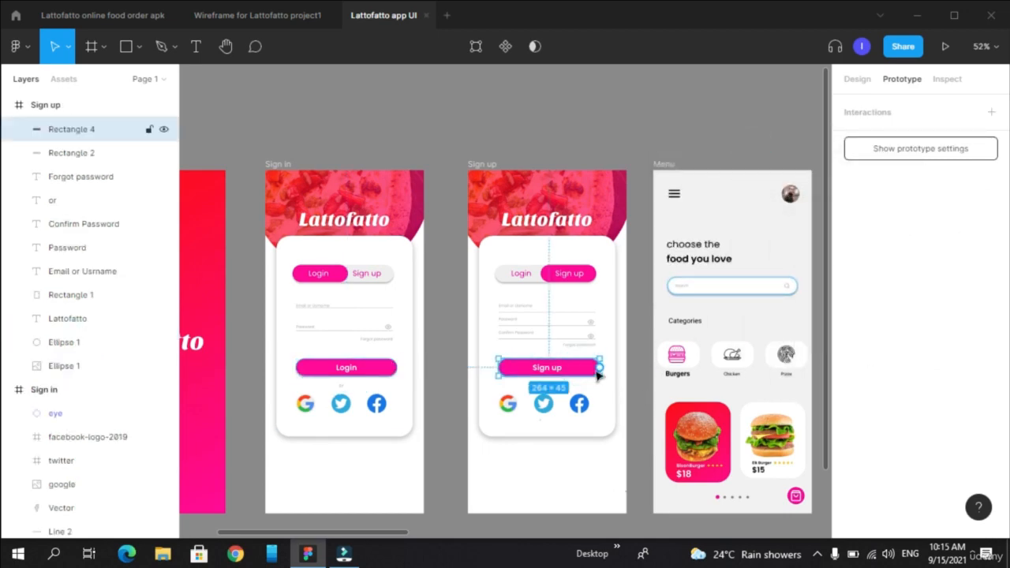
pyautogui.moveTo(600, 368); pyautogui.dragTo(664, 370)
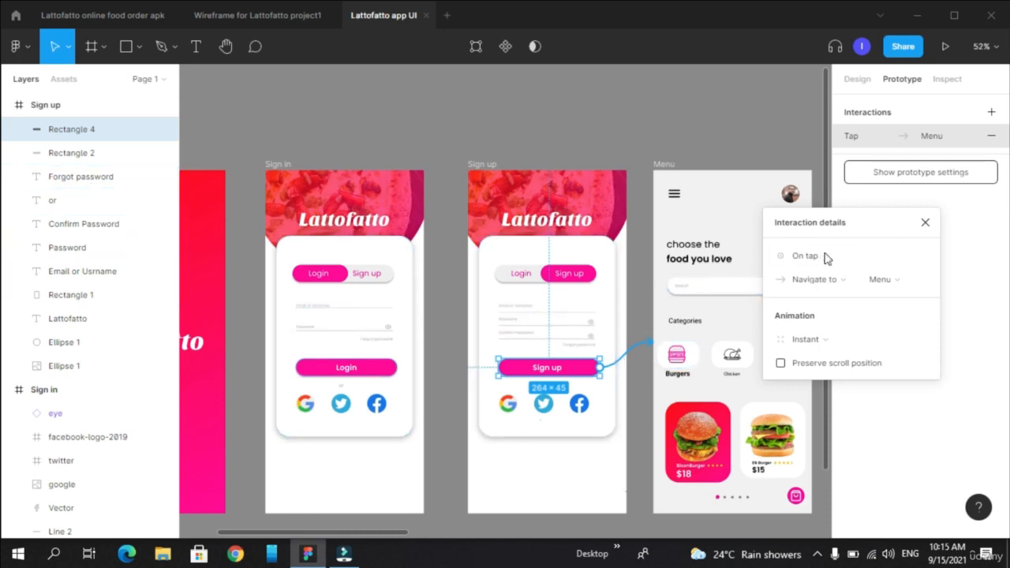
pyautogui.moveTo(384, 533); pyautogui.dragTo(334, 539)
pyautogui.click(591, 130)
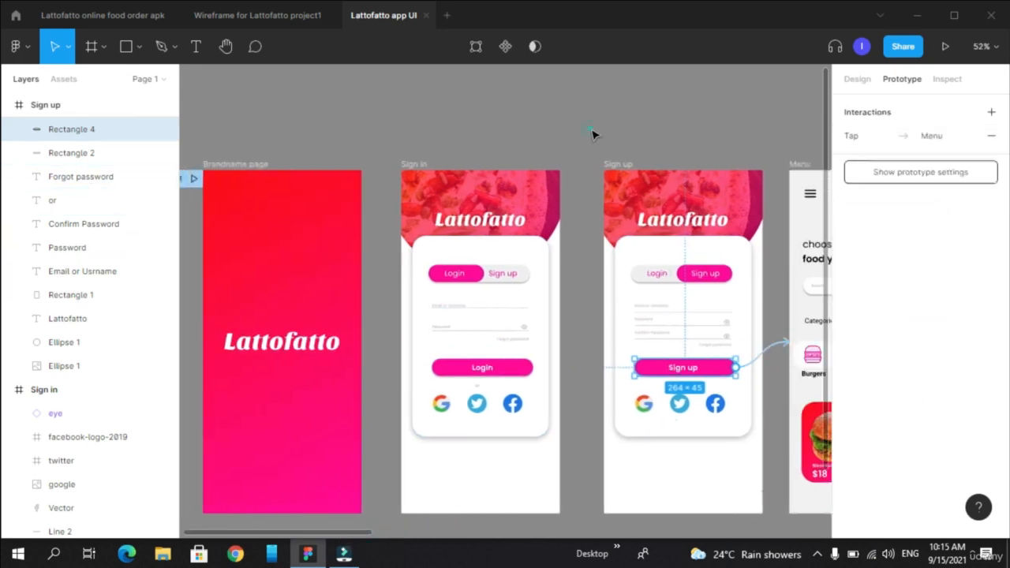
# Set the prototype device to iPhone 11 Pro Max with the Midnight Green model
pyautogui.click(592, 130)
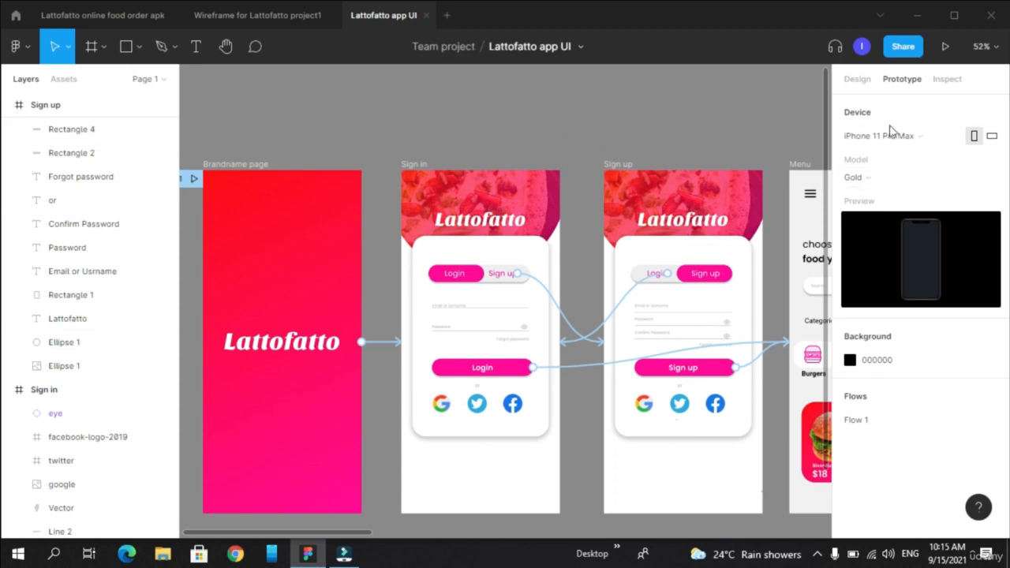
pyautogui.click(939, 139)
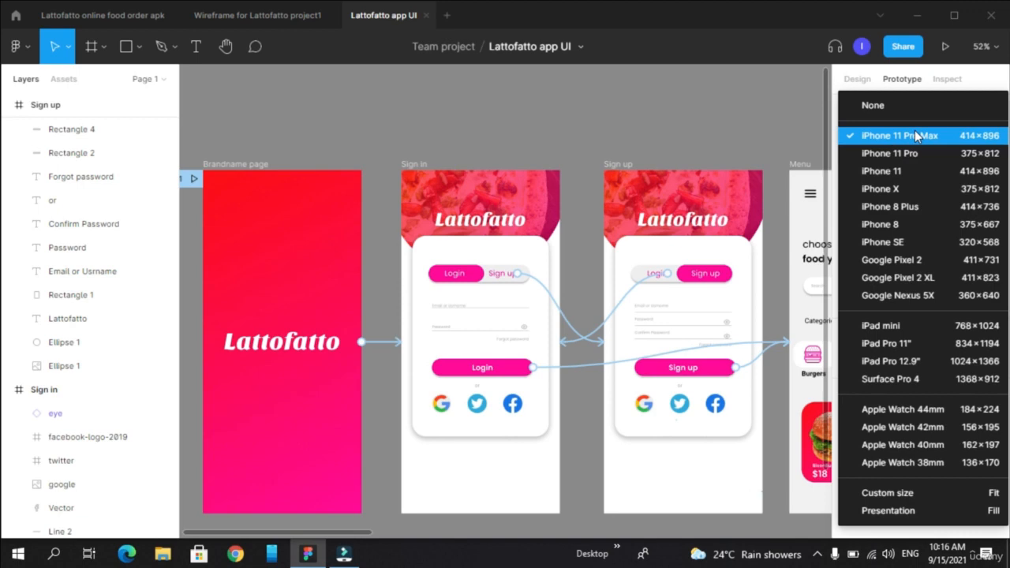
pyautogui.click(917, 136)
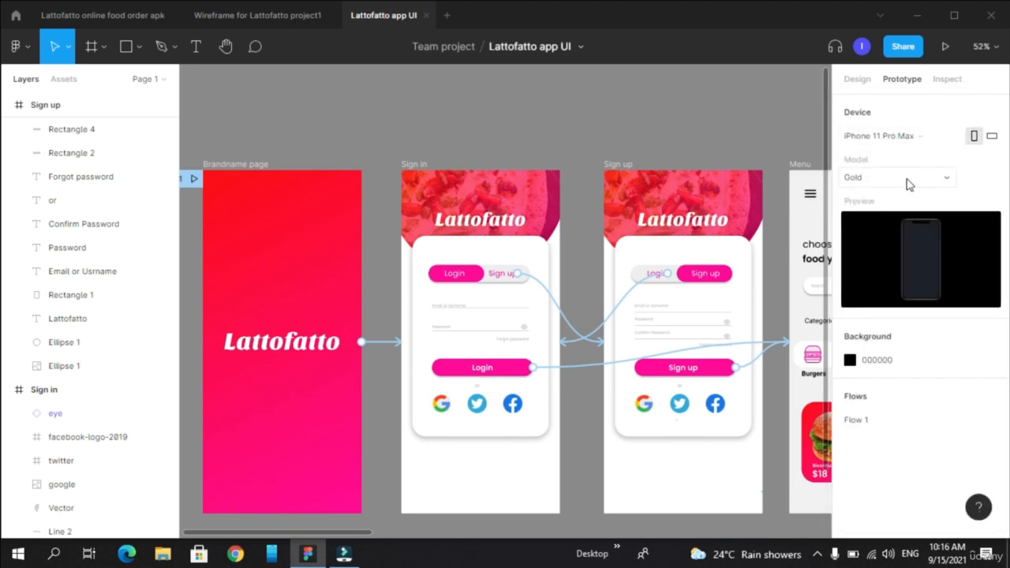
pyautogui.click(937, 177)
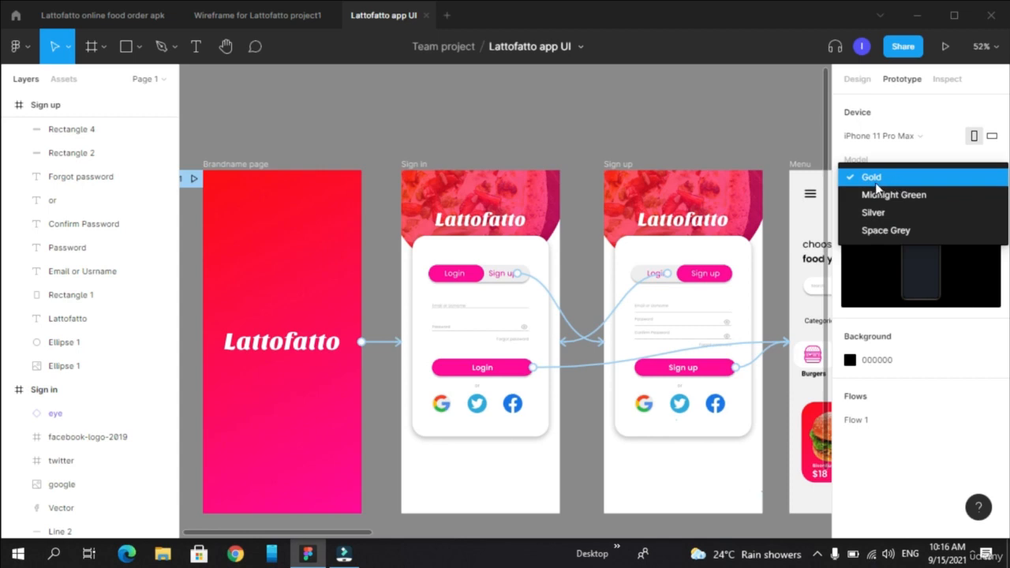
pyautogui.click(922, 200)
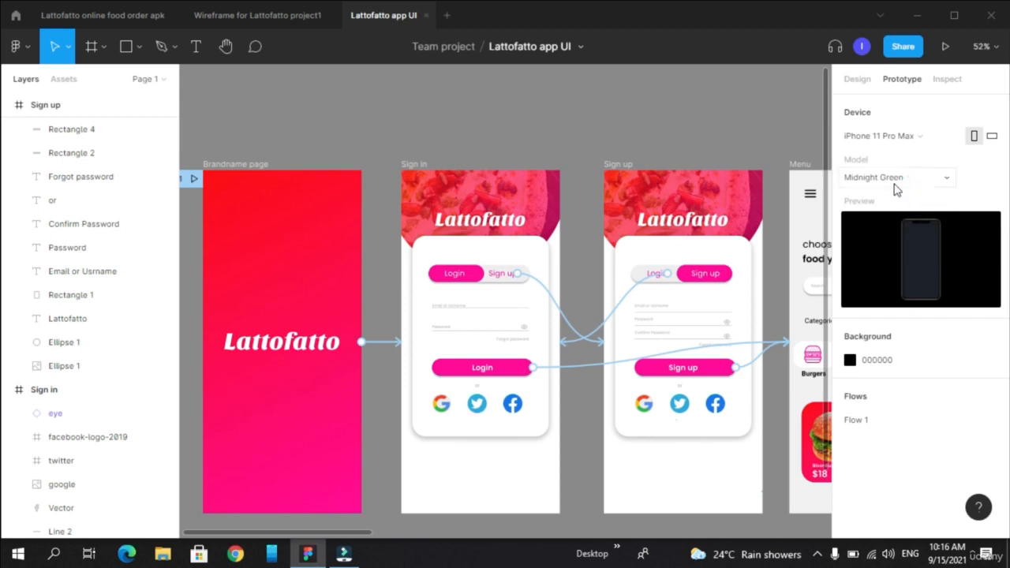
# Set the prototype background to white (FFFFFF) and the device orientation to portrait
pyautogui.click(850, 361)
pyautogui.click(761, 291)
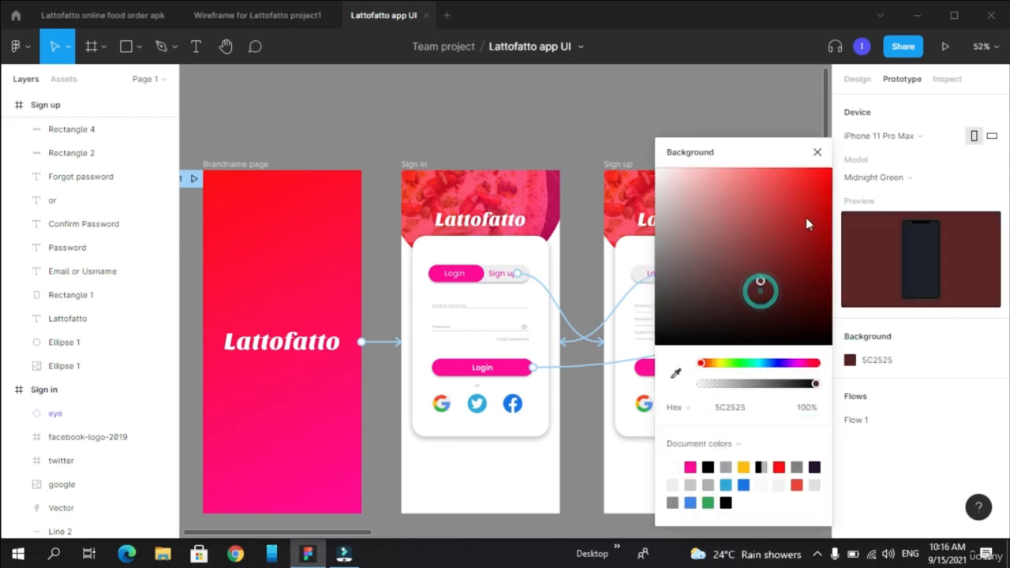
pyautogui.moveTo(808, 224)
pyautogui.mouseDown()
pyautogui.moveTo(826, 169)
pyautogui.moveTo(726, 219)
pyautogui.moveTo(639, 154)
pyautogui.mouseUp()
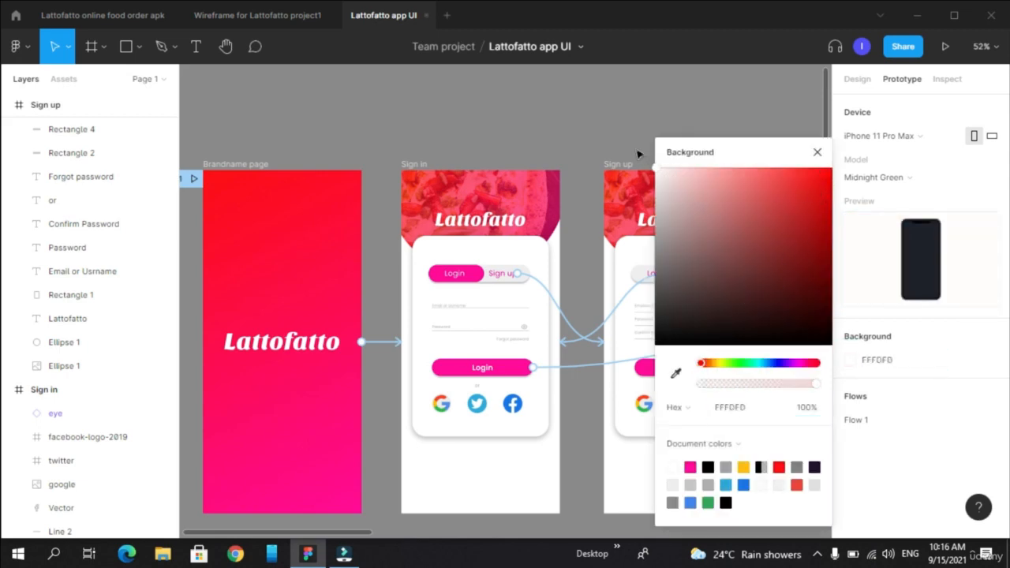
pyautogui.moveTo(703, 233)
pyautogui.mouseDown()
pyautogui.moveTo(784, 323)
pyautogui.moveTo(698, 237)
pyautogui.moveTo(638, 152)
pyautogui.mouseUp()
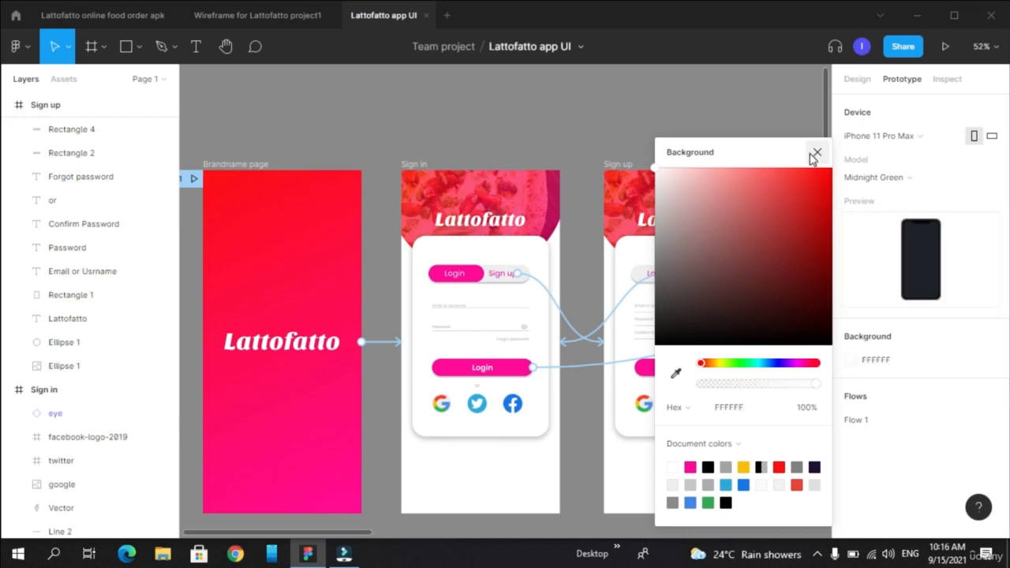
pyautogui.click(816, 153)
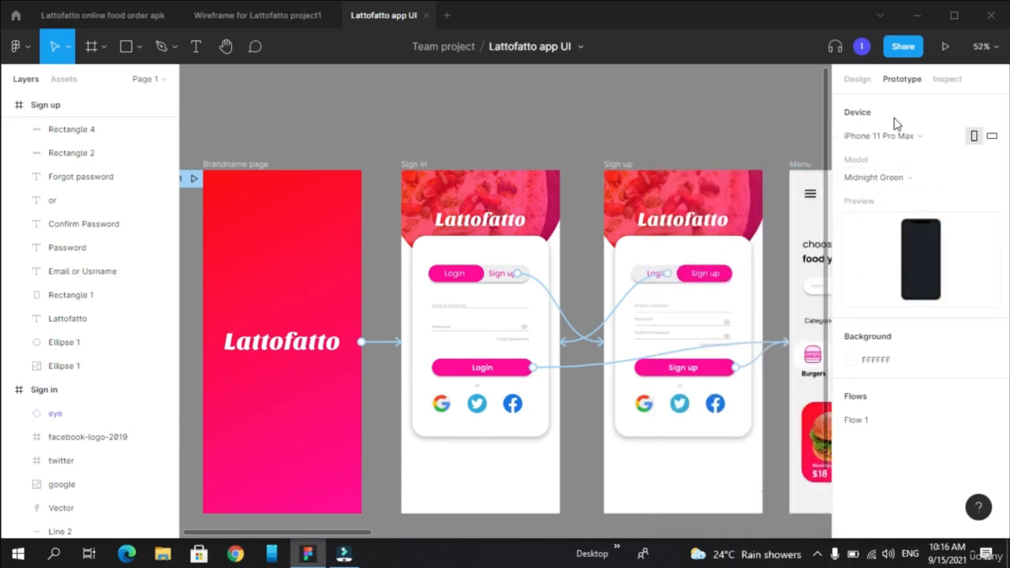
pyautogui.click(992, 139)
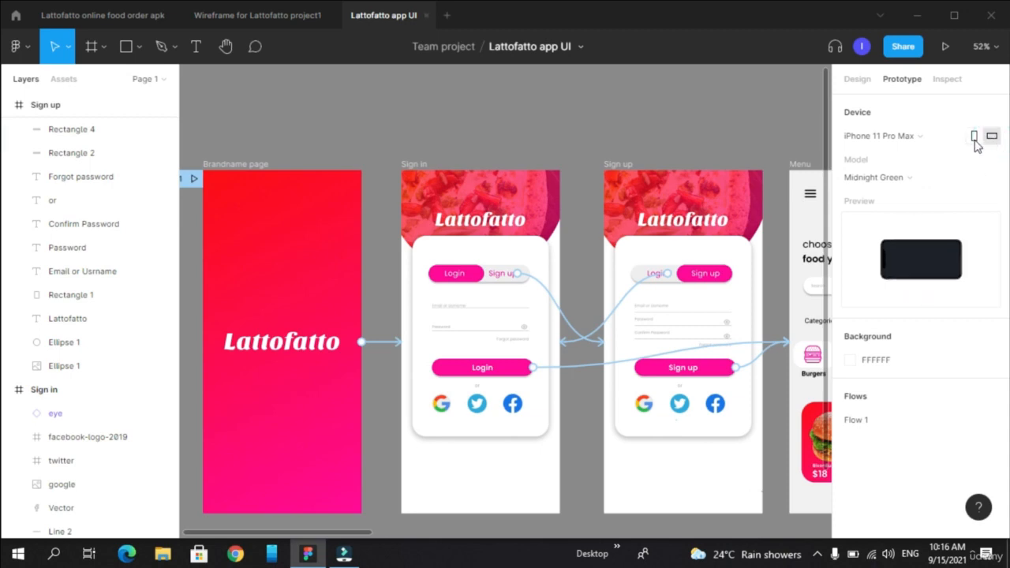
pyautogui.click(975, 140)
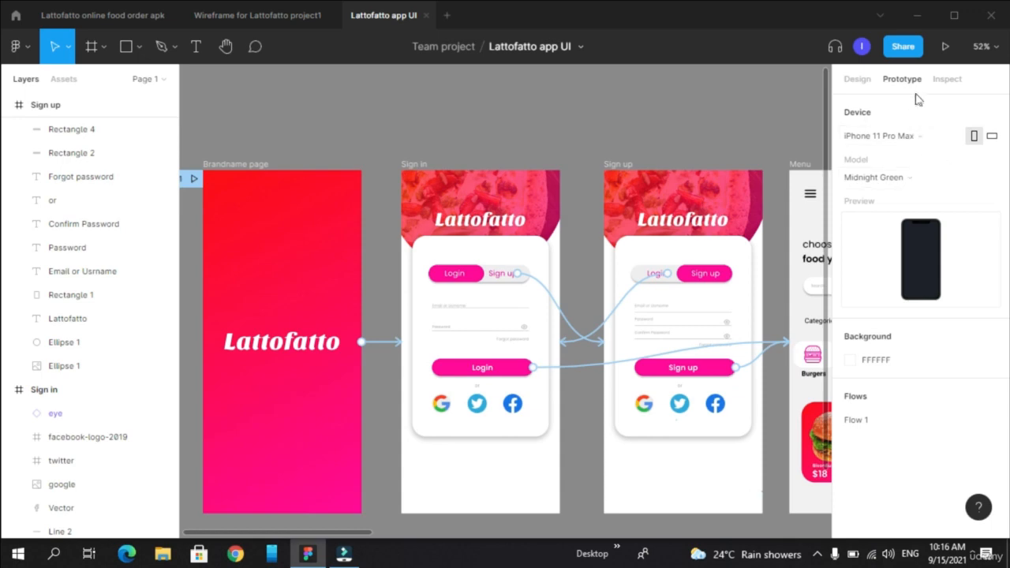
# Run the prototype and test the link from the brand page to Sign in and the Login/Sign up toggle in both directions
pyautogui.click(946, 47)
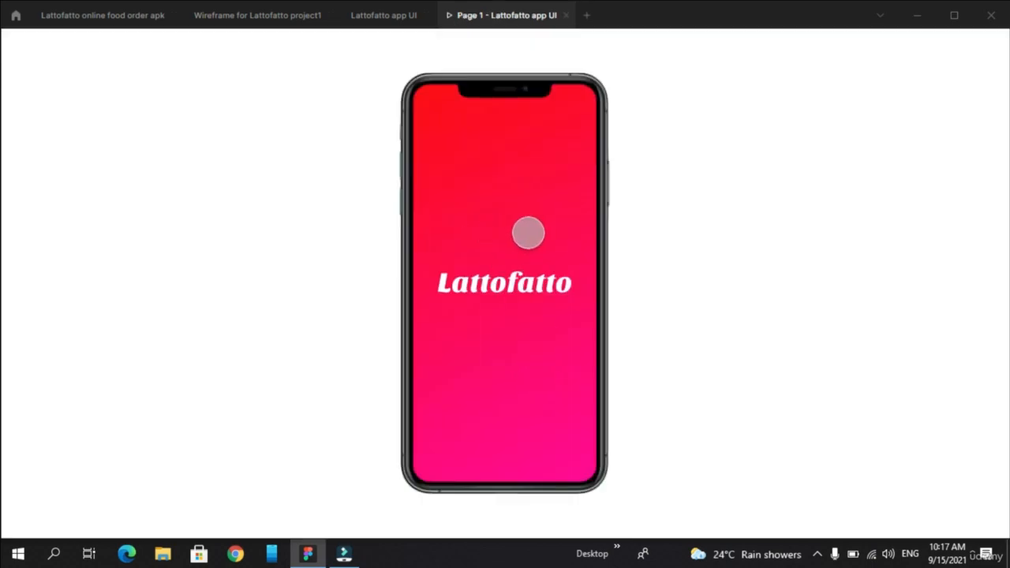
pyautogui.click(524, 414)
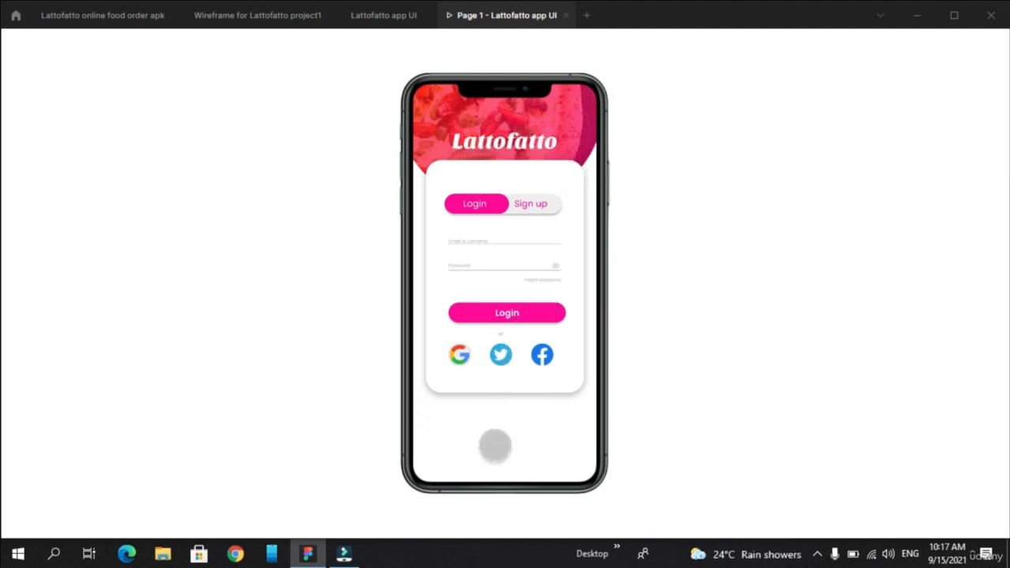
pyautogui.click(507, 435)
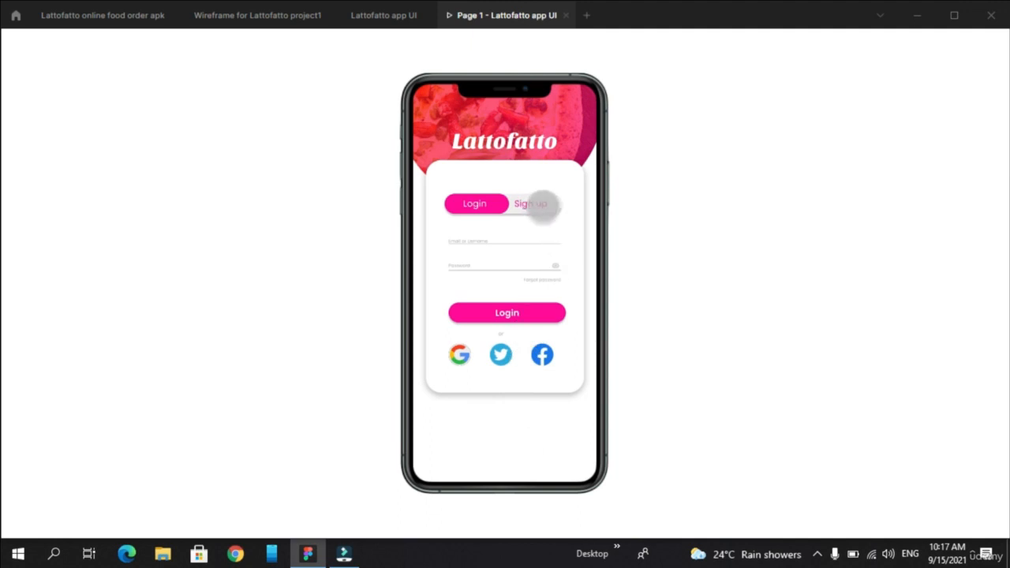
pyautogui.click(543, 206)
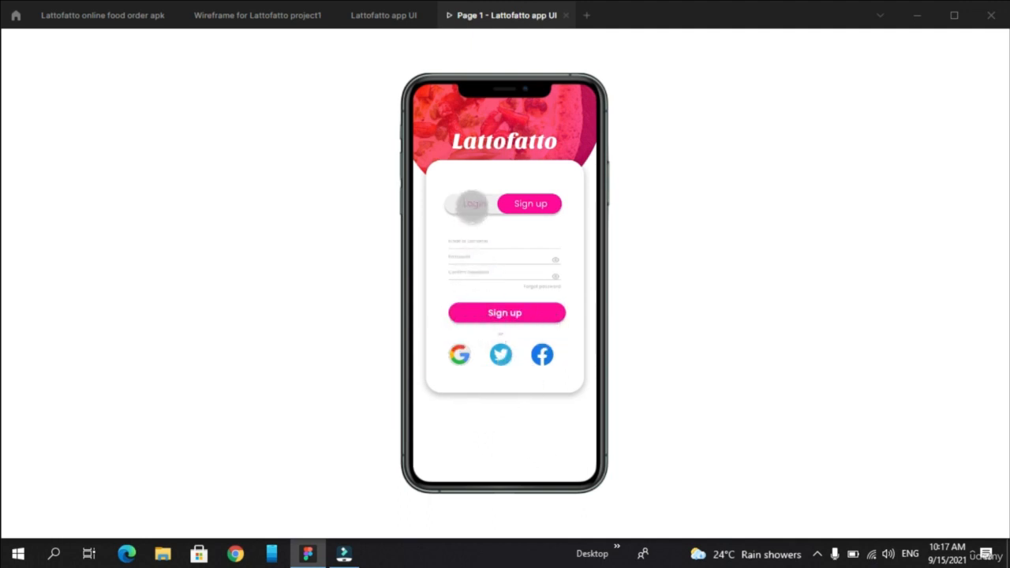
pyautogui.click(472, 204)
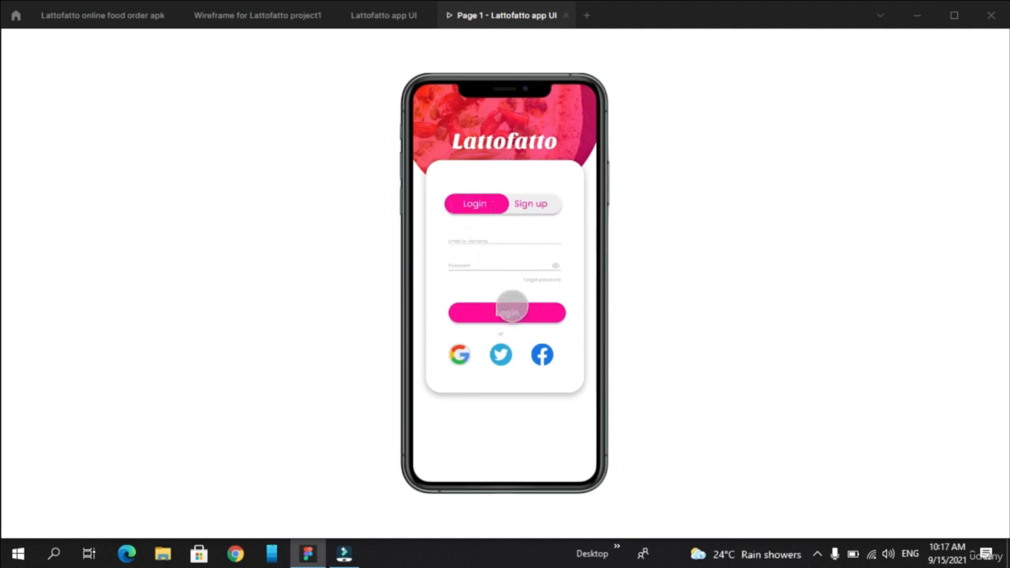
# Test the Login button's link from the Sign in screen to the Menu screen in the running prototype
pyautogui.click(528, 433)
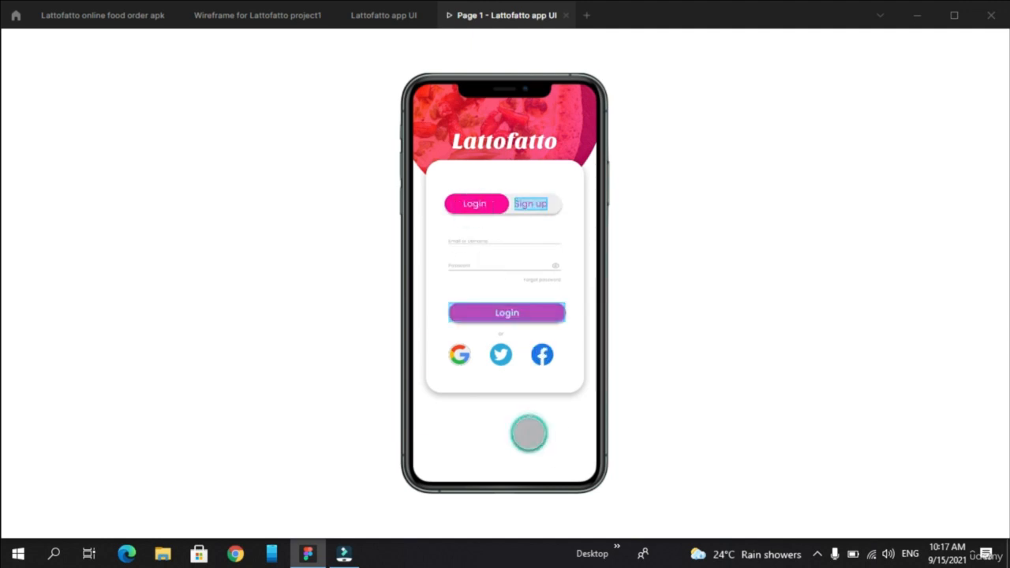
pyautogui.click(519, 311)
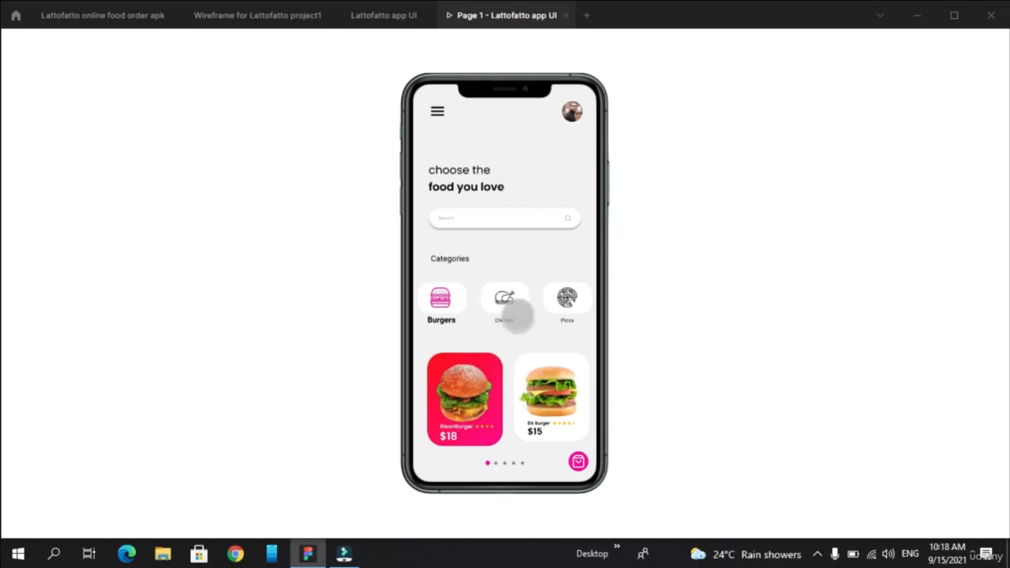
# Set the animation of the link from the Sign in frame's Sign up text to the Sign up frame to Move in with Ease out
pyautogui.hotkey('ctrl', 'shift', 'Tab')
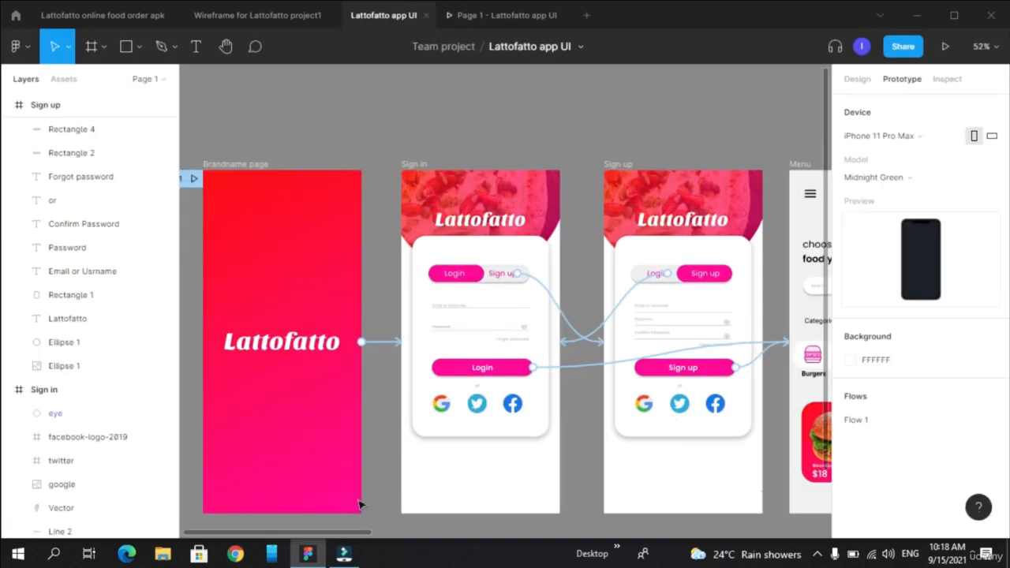
pyautogui.click(565, 318)
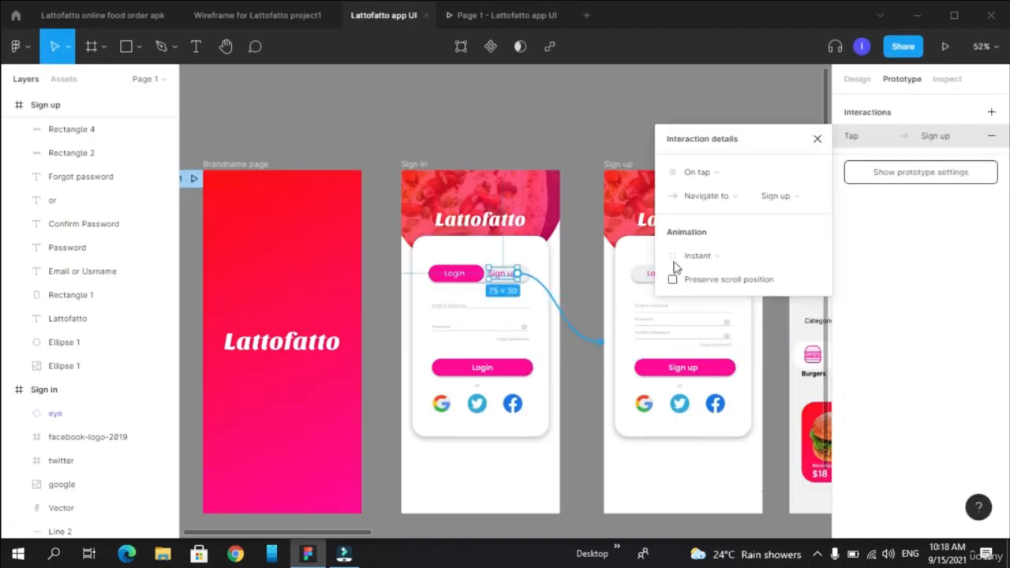
pyautogui.click(734, 260)
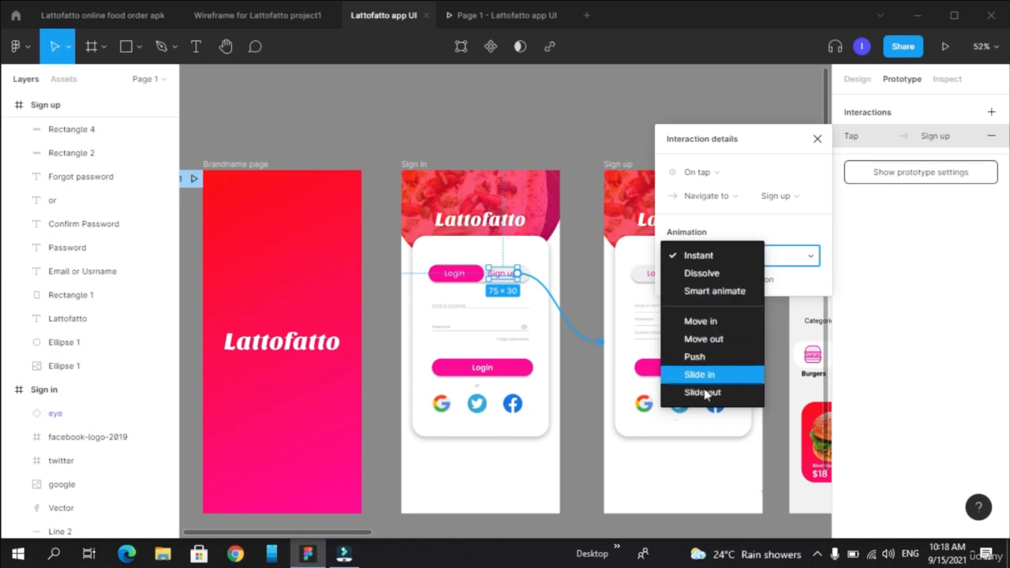
pyautogui.click(731, 323)
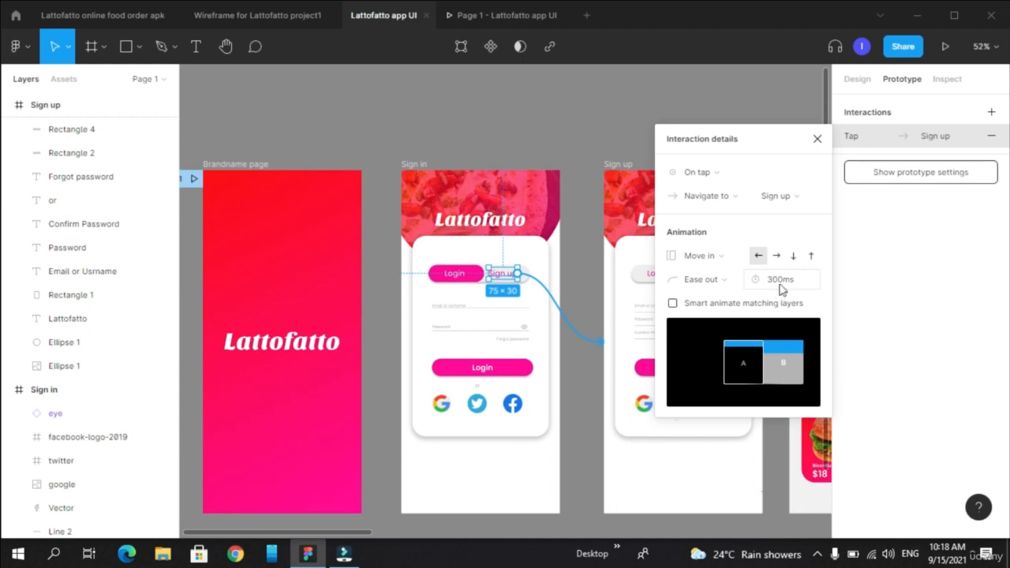
pyautogui.click(734, 281)
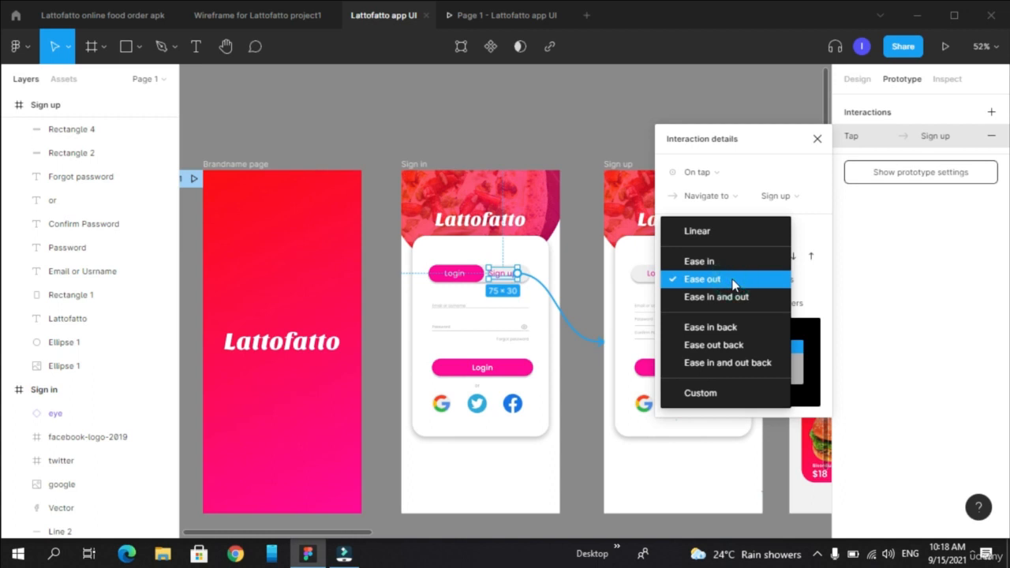
pyautogui.click(734, 282)
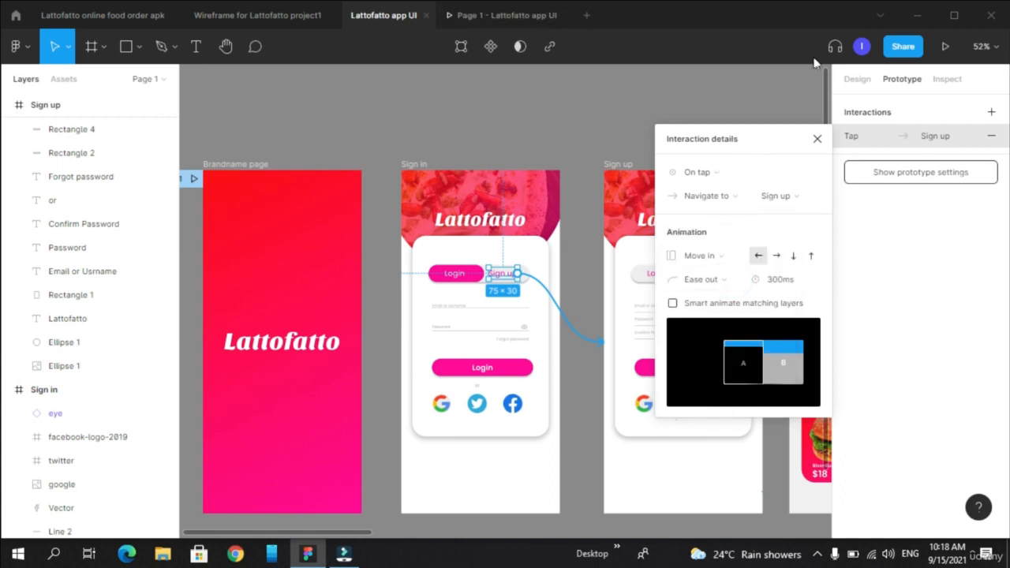
# Restart the prototype and test the Move in transition from Sign in to Sign up
pyautogui.click(505, 10)
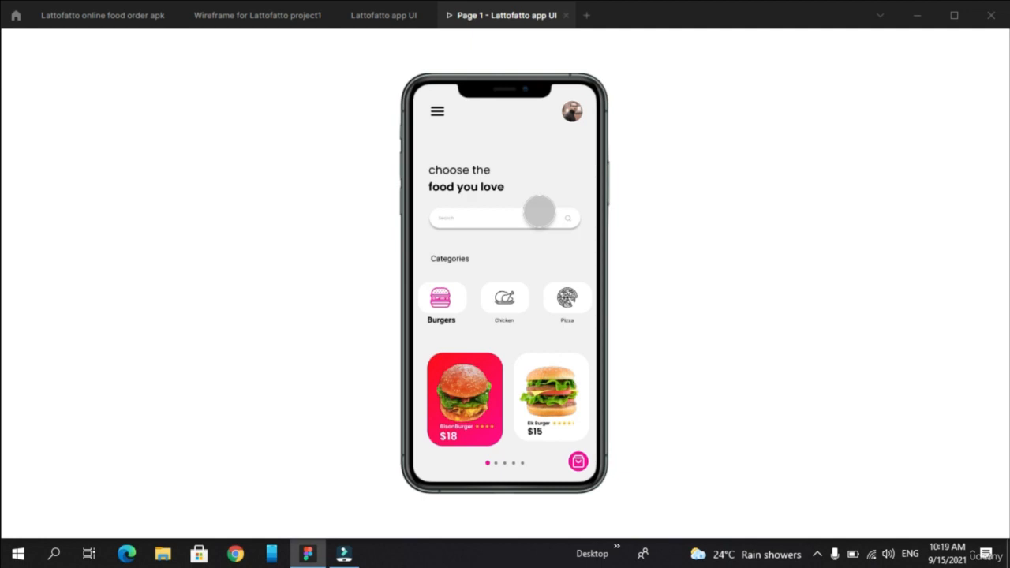
pyautogui.press('r')
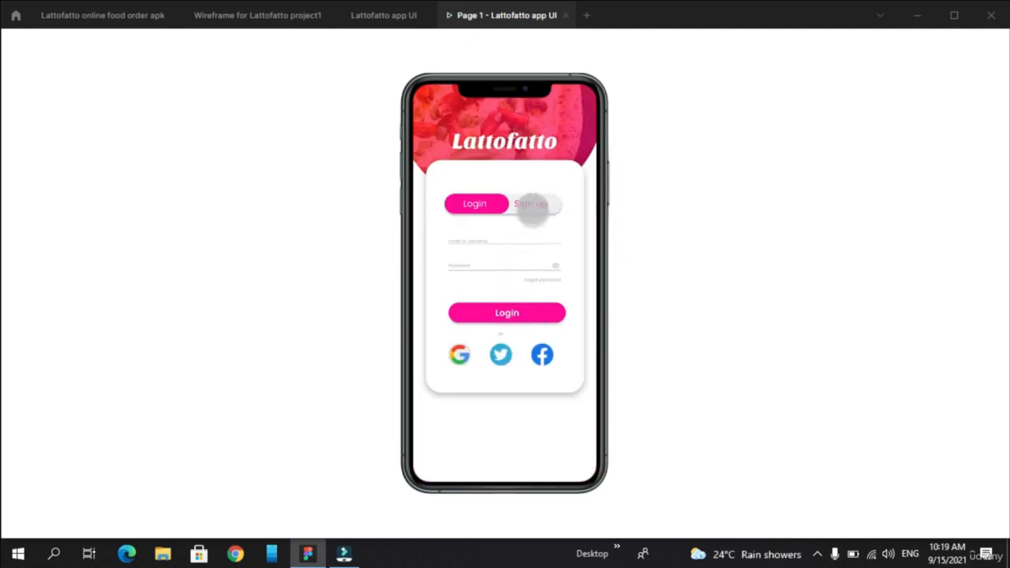
pyautogui.click(533, 205)
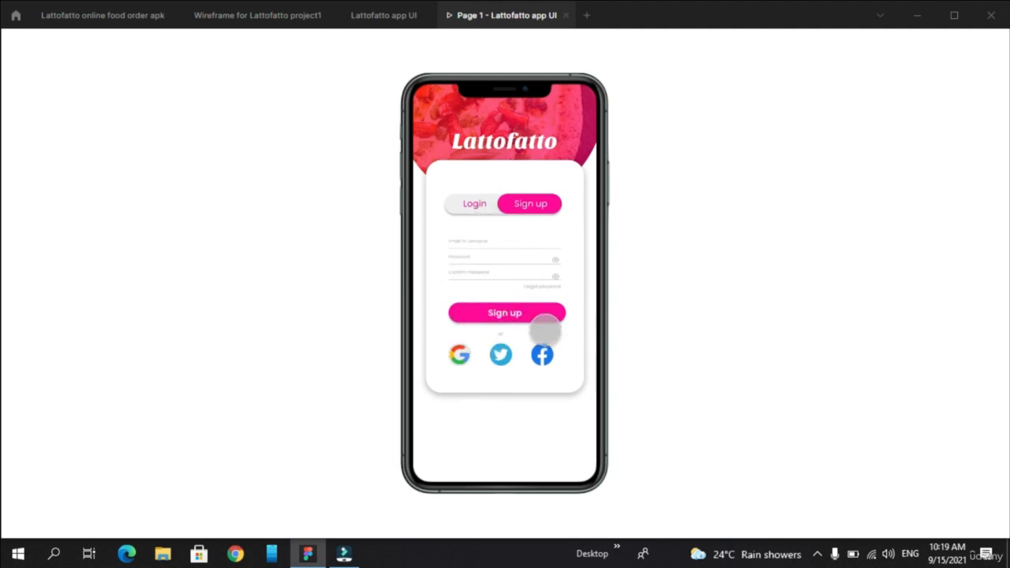
# Set the animation of the link from the Brandname page to Sign in to Smart animate
pyautogui.click(390, 22)
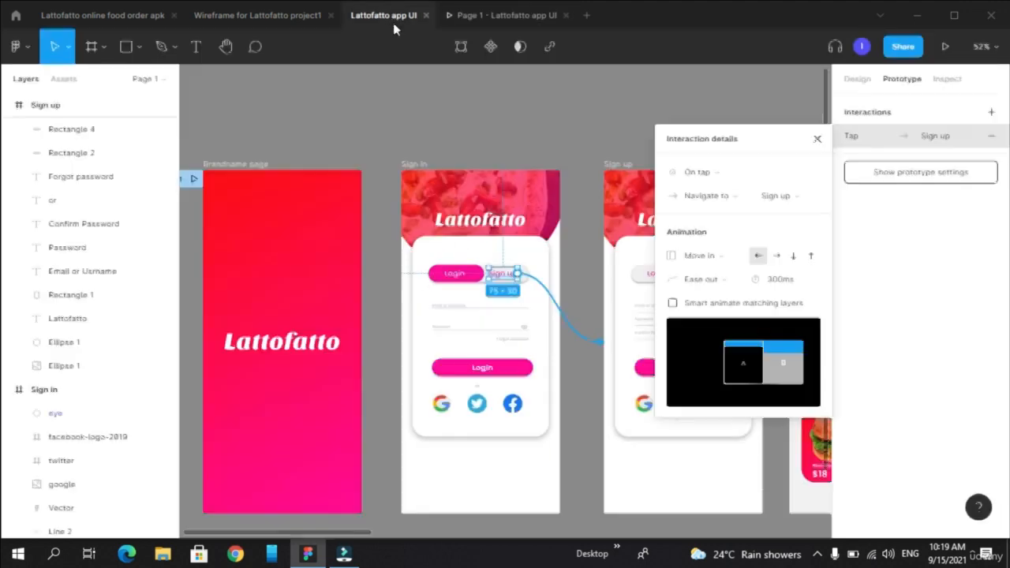
pyautogui.click(274, 261)
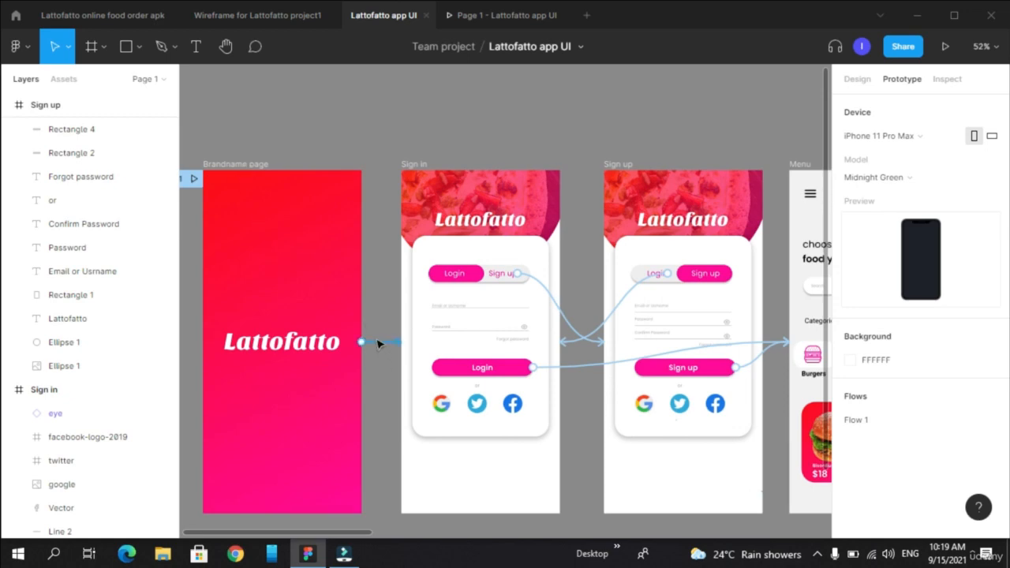
pyautogui.click(379, 344)
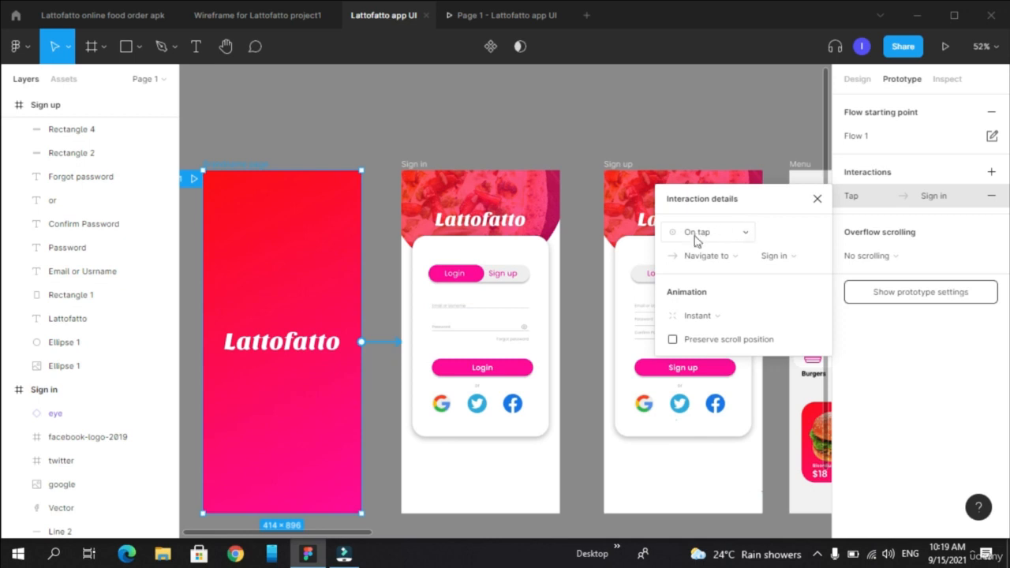
pyautogui.click(718, 326)
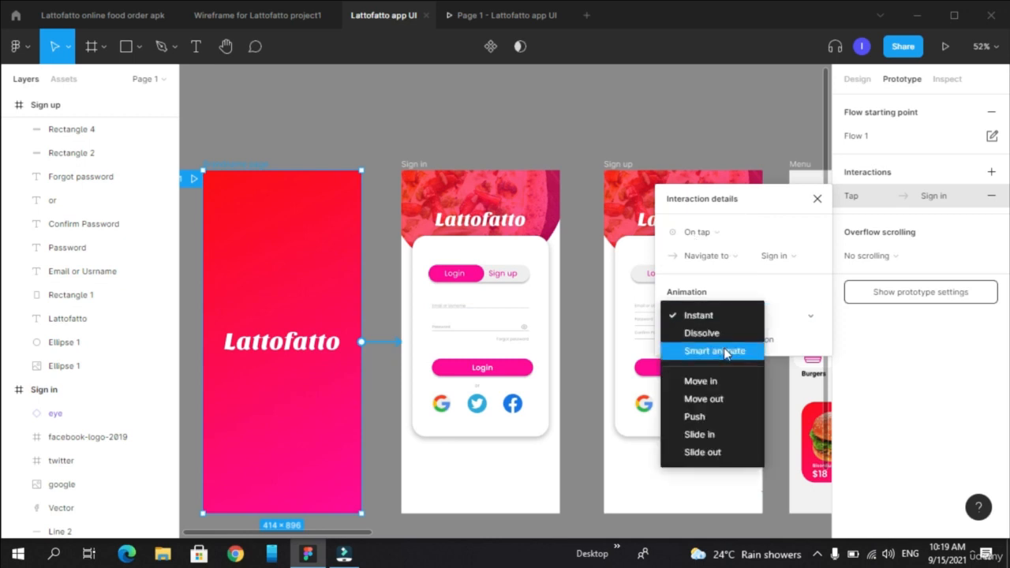
pyautogui.click(726, 353)
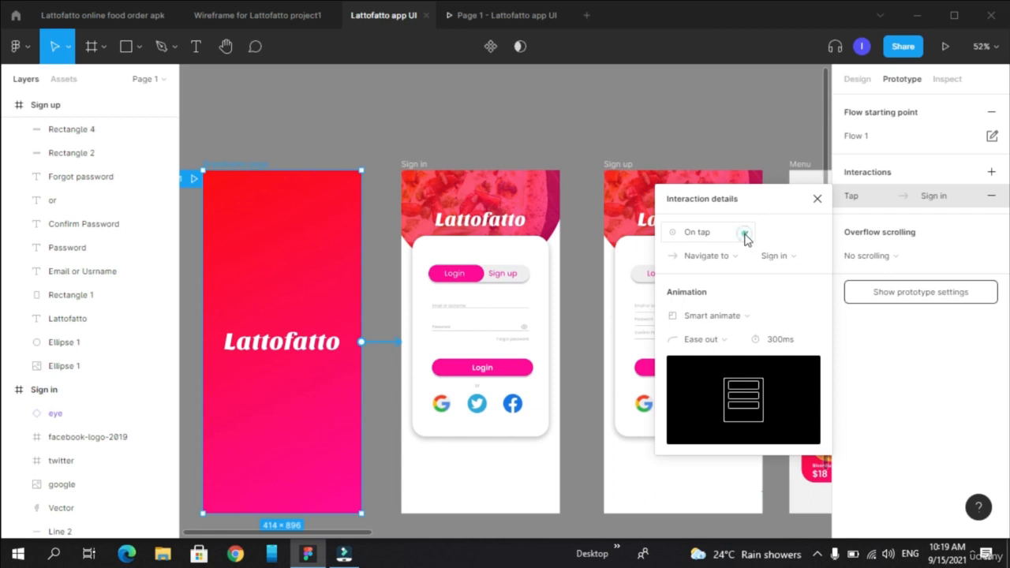
# Set the trigger of the Brandname page link to Mouse enter and test it in the restarted prototype
pyautogui.click(744, 235)
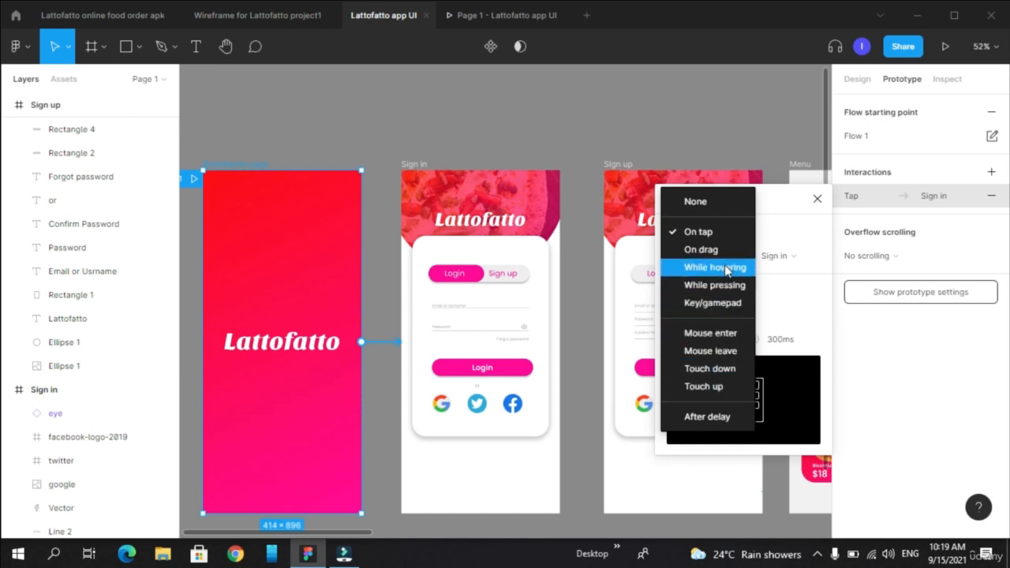
pyautogui.click(715, 339)
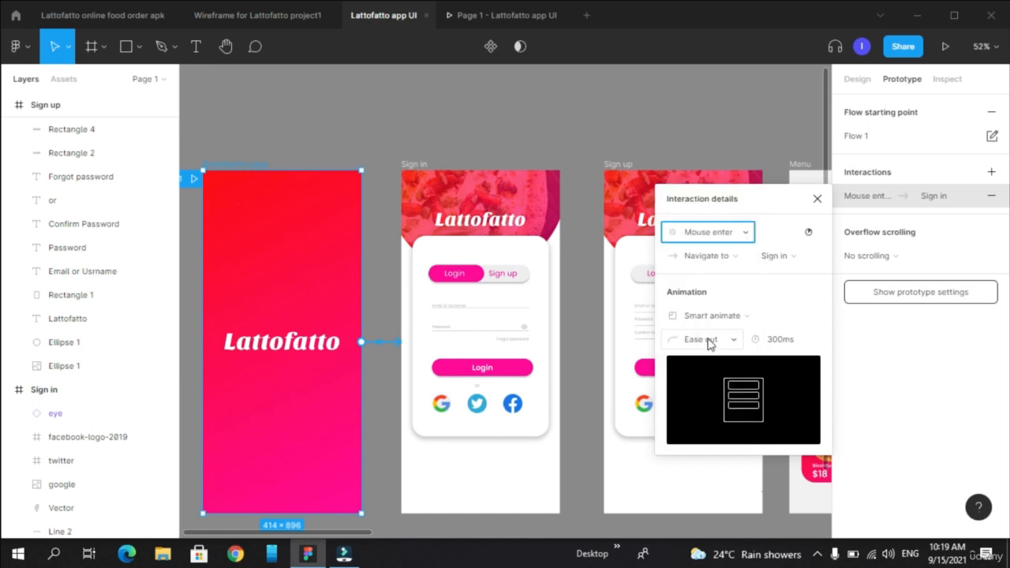
pyautogui.click(505, 15)
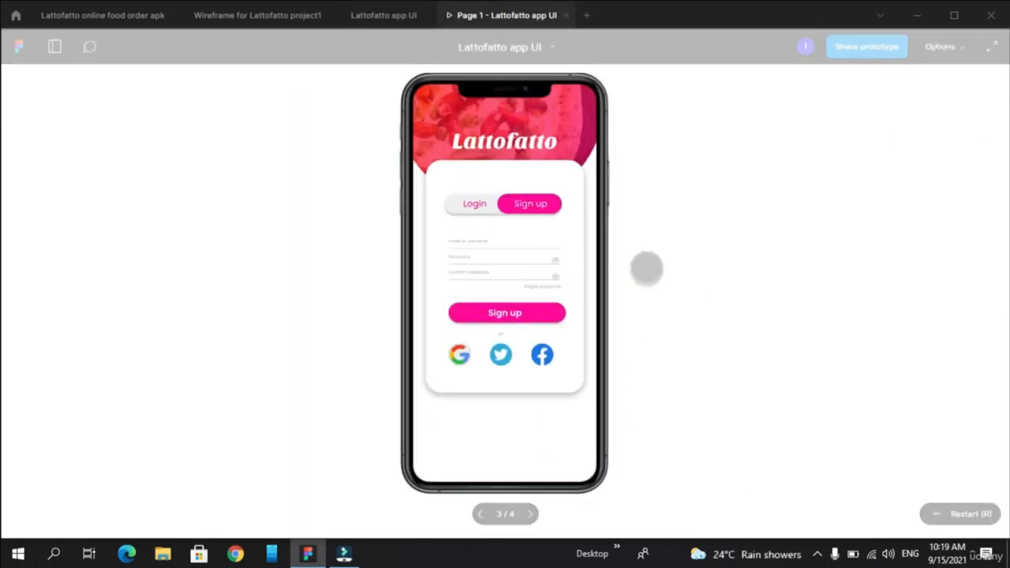
pyautogui.press('r')
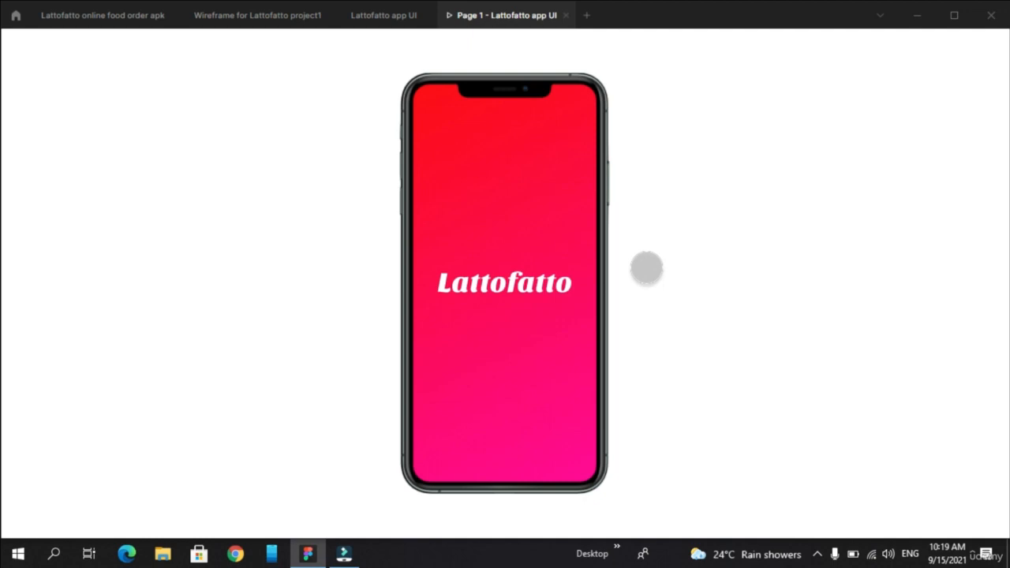
pyautogui.moveTo(497, 371)
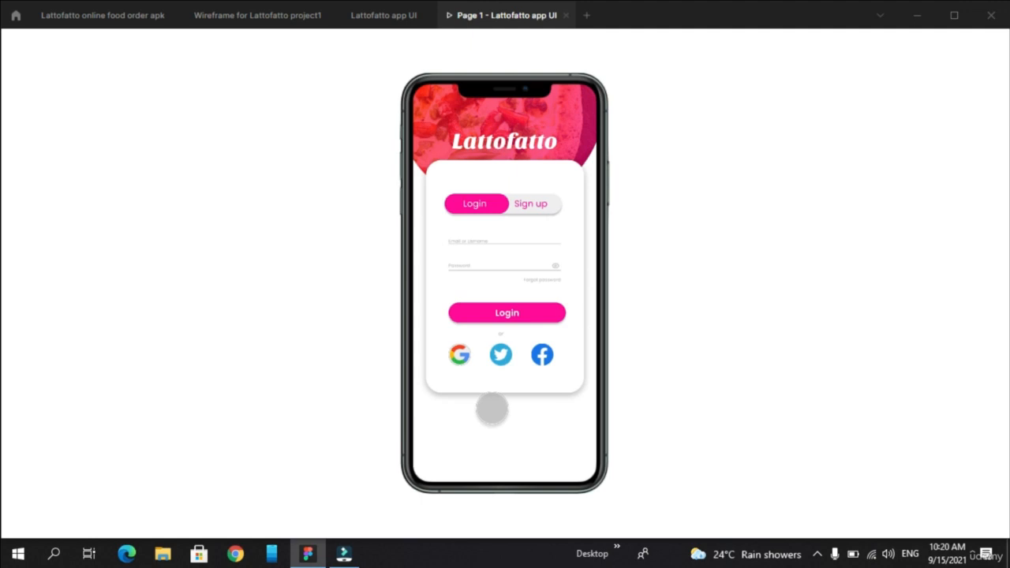
pyautogui.press('r')
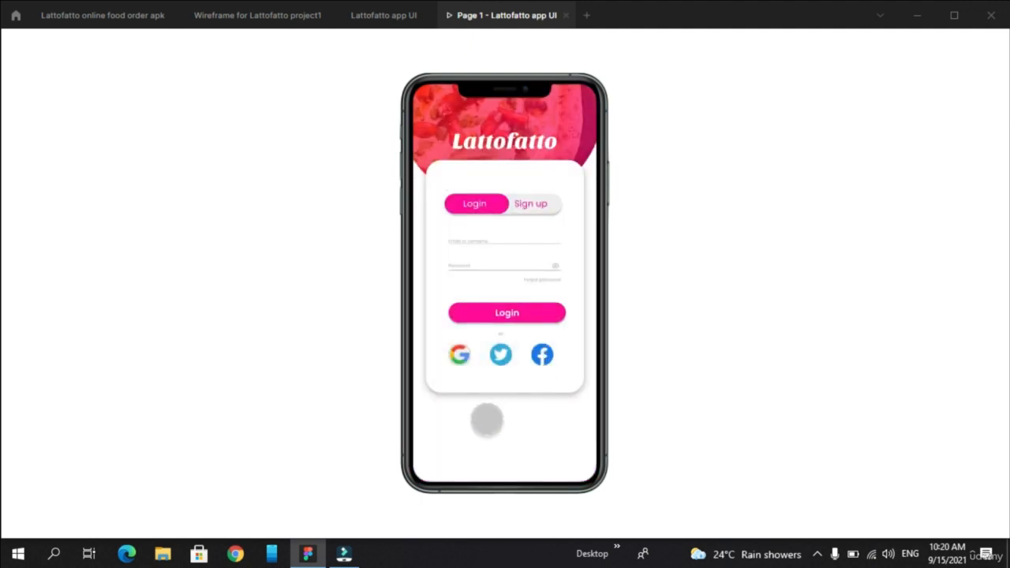
# Set the Brandname page link's trigger to On tap and its animation duration to 500 ms
pyautogui.click(394, 18)
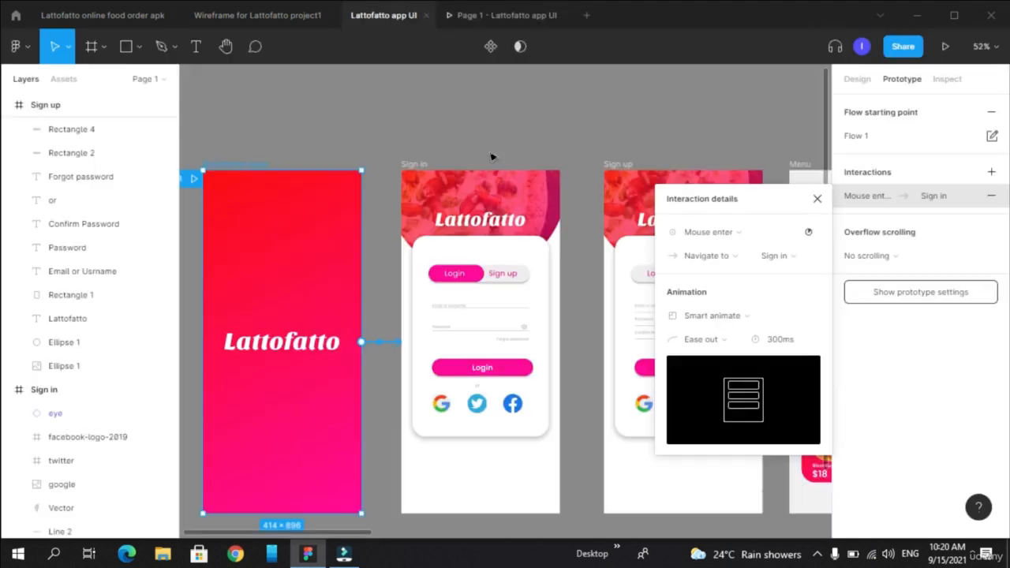
pyautogui.click(748, 233)
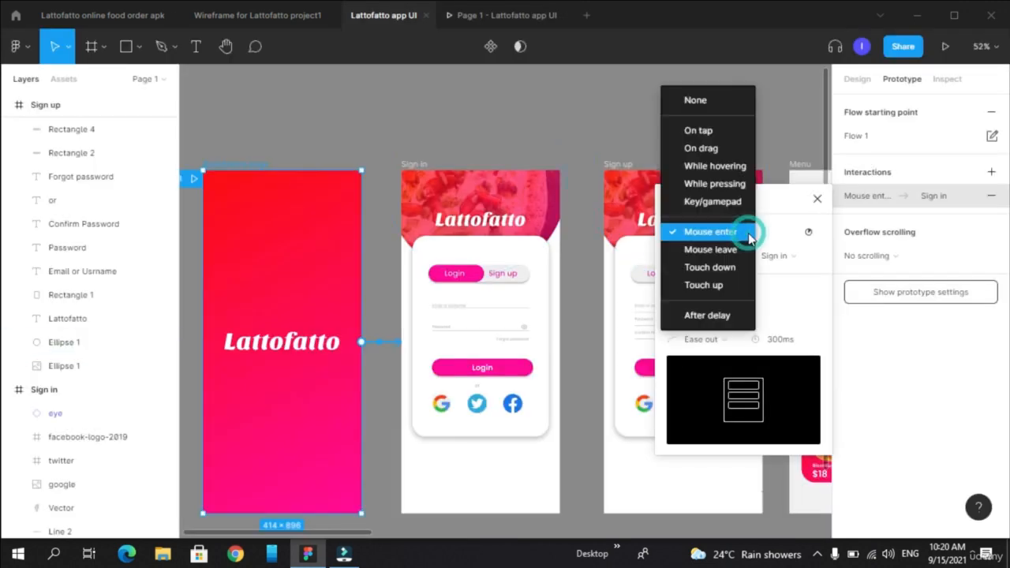
pyautogui.click(705, 131)
pyautogui.click(777, 341)
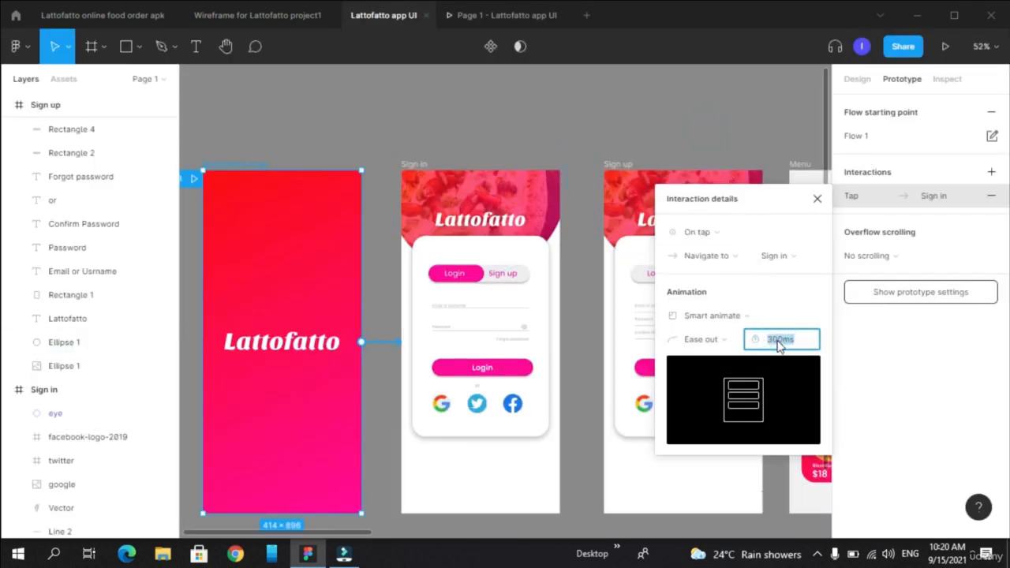
pyautogui.write('500')
pyautogui.press('Return')
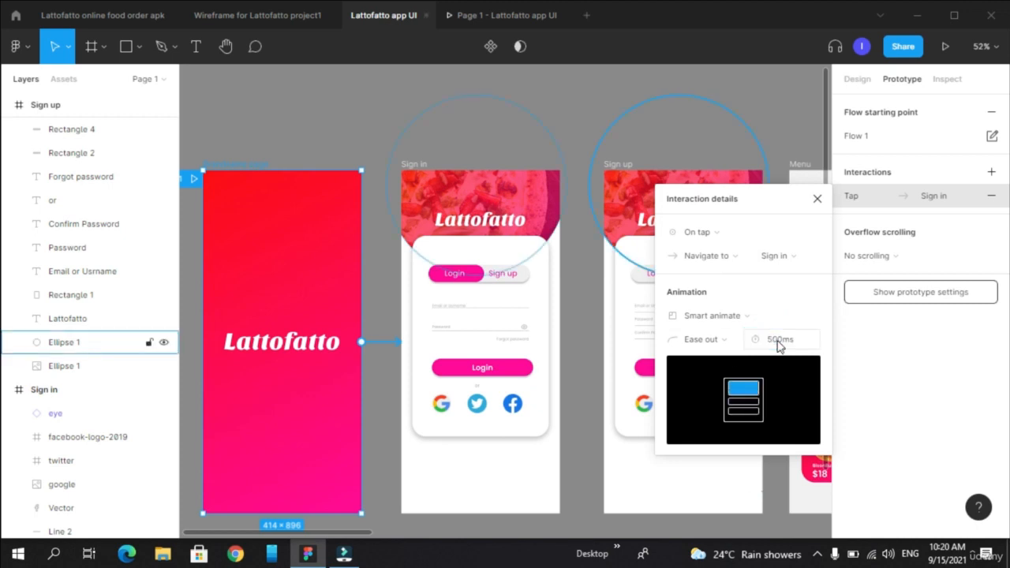
# Restart the prototype and test the 500 ms On tap transition from the brand page to Sign in
pyautogui.click(505, 16)
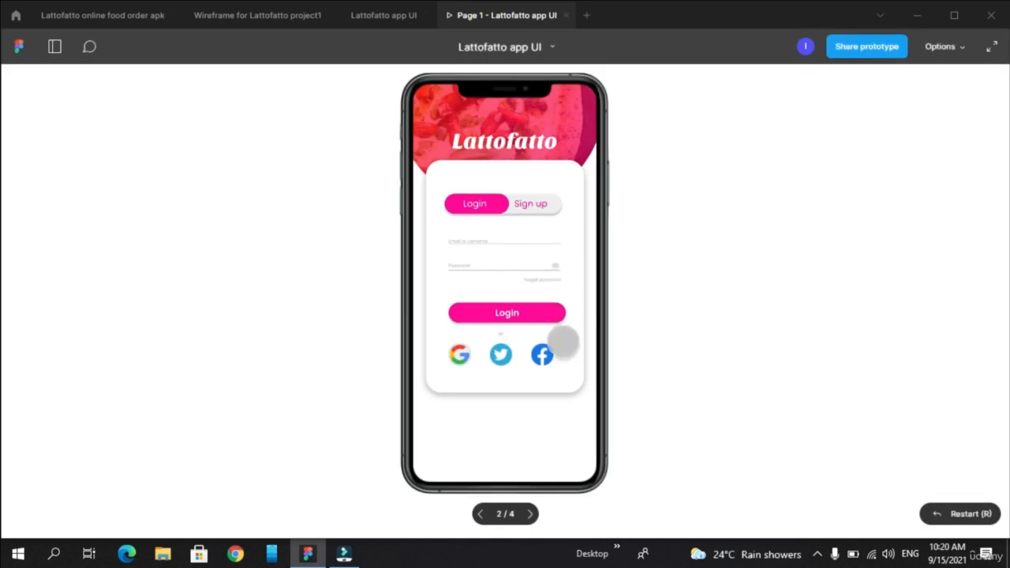
pyautogui.press('r')
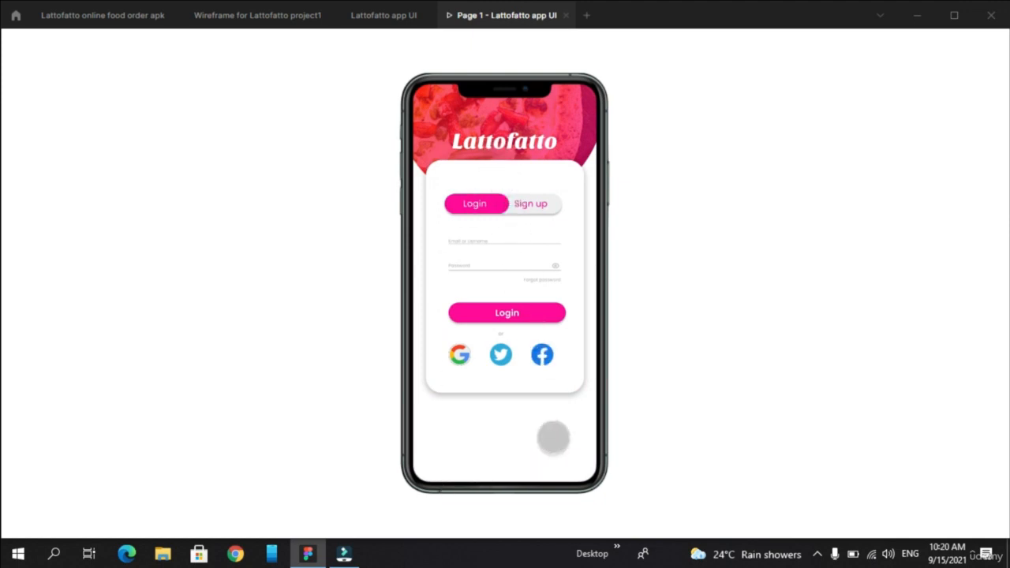
pyautogui.click(484, 433)
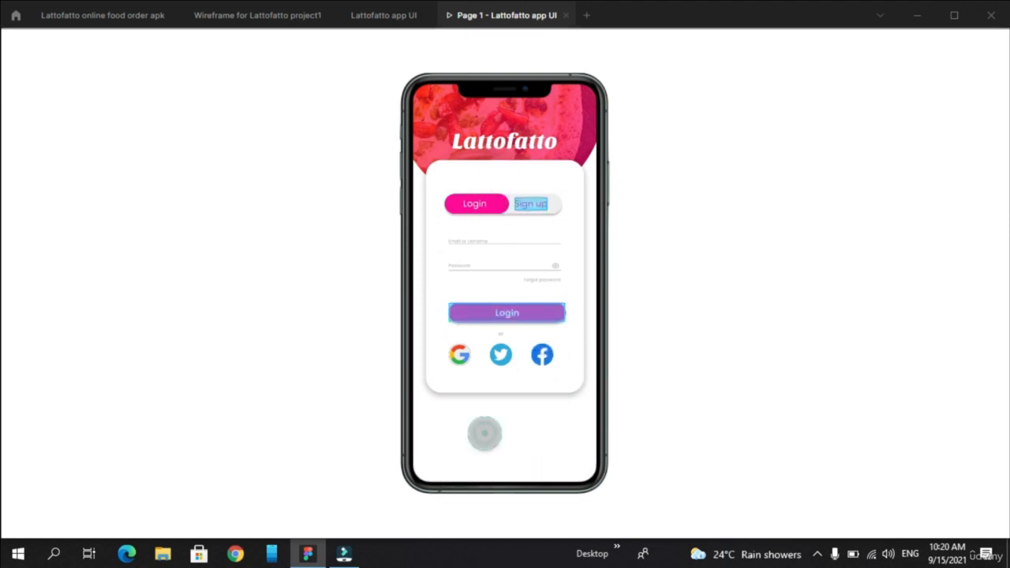
# Set the Brandname page link's trigger to While hovering and its animation duration to 300 ms
pyautogui.click(380, 17)
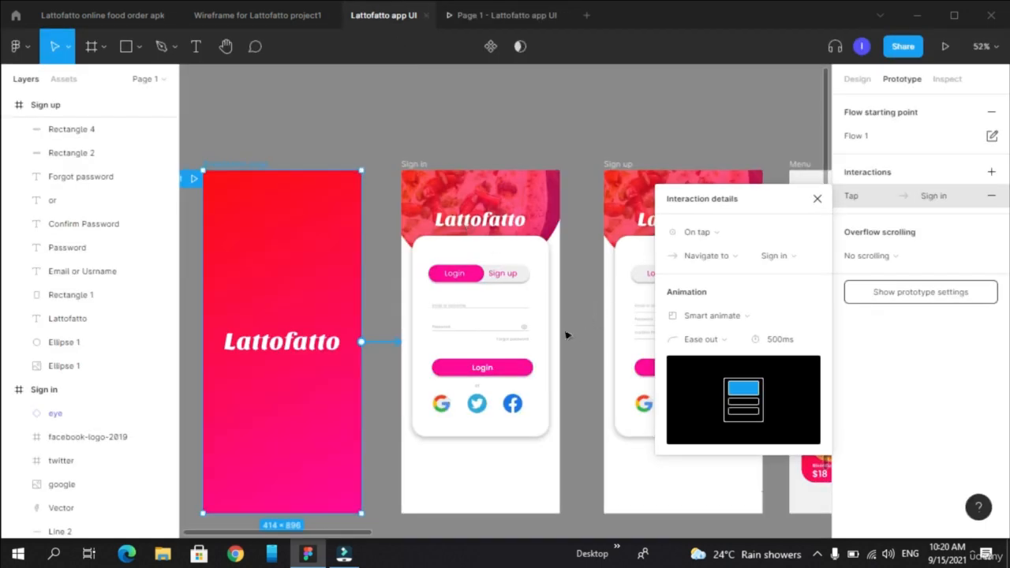
pyautogui.click(733, 233)
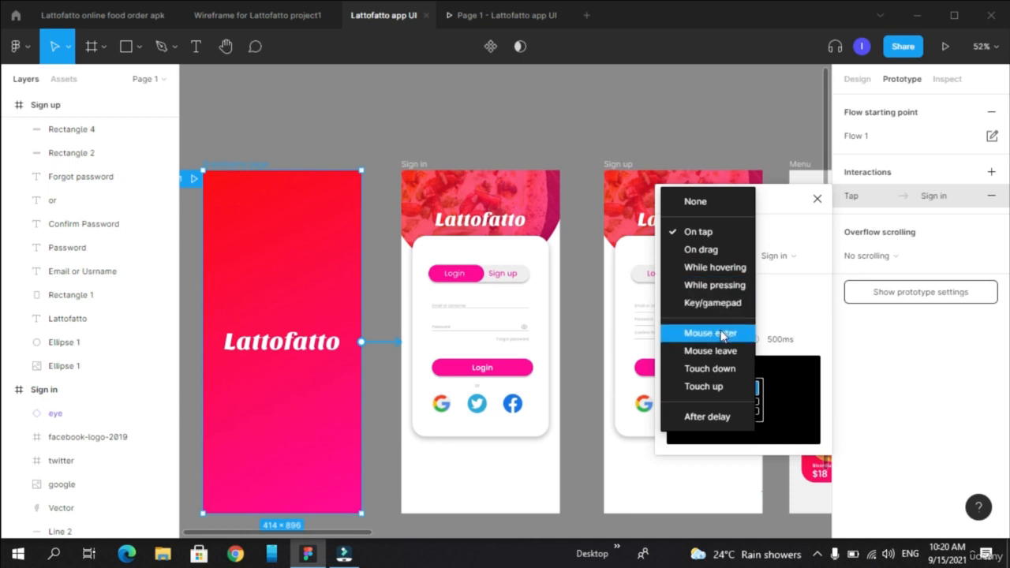
pyautogui.click(720, 267)
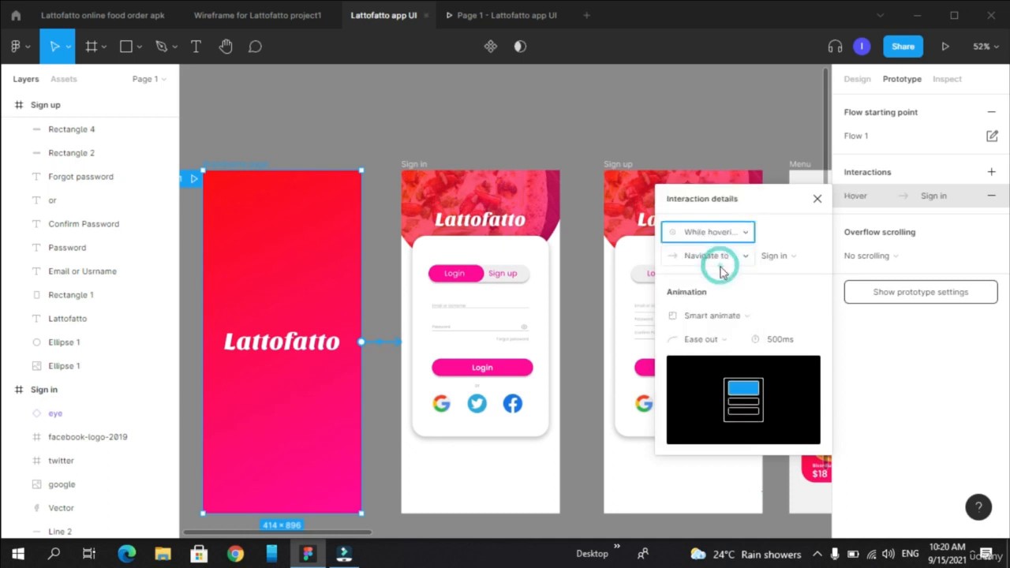
pyautogui.click(785, 345)
pyautogui.write('300')
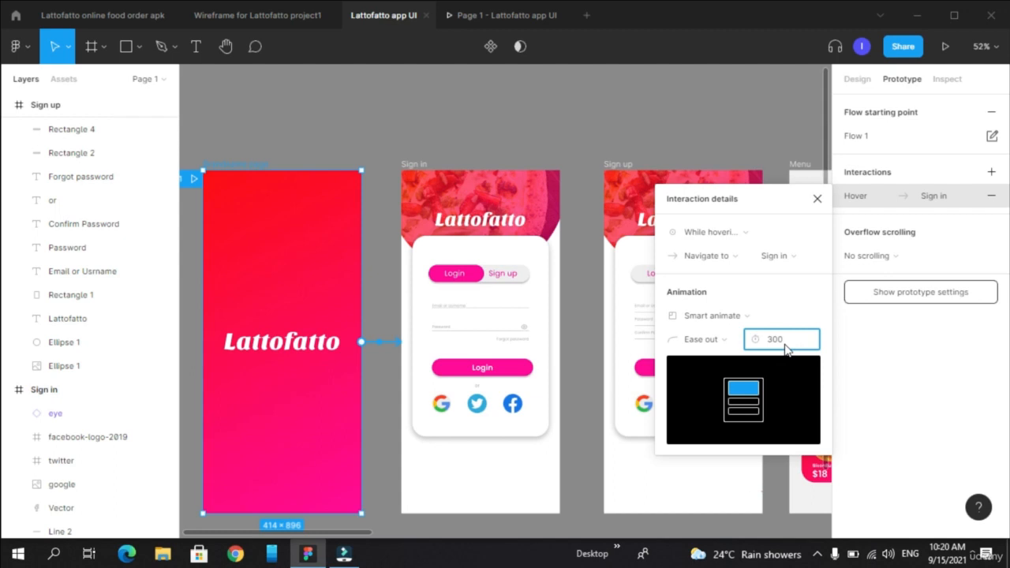
pyautogui.press('Return')
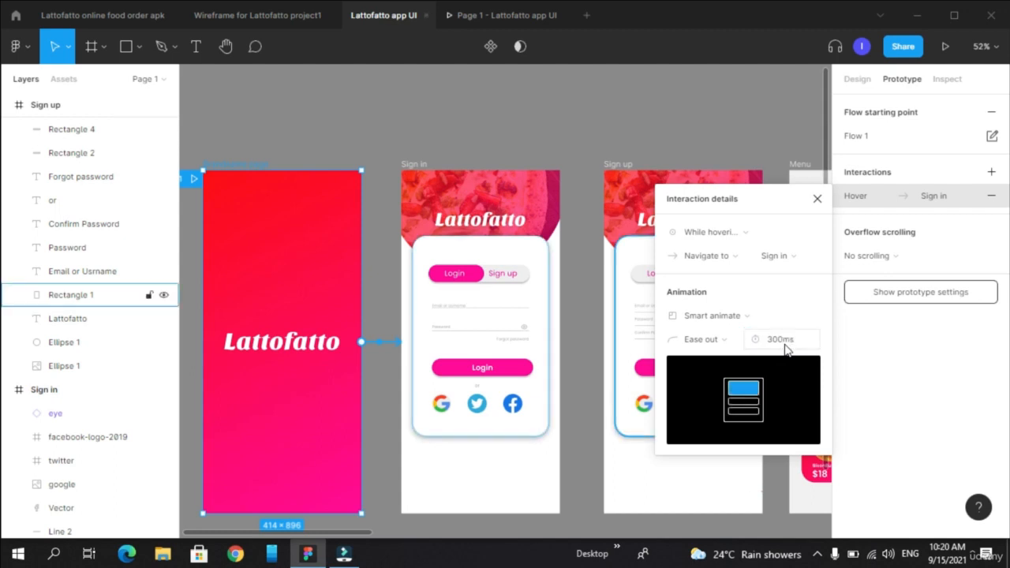
# Restart the prototype and test the flow from the brand page through Sign in and Sign up to the Menu screen
pyautogui.click(499, 14)
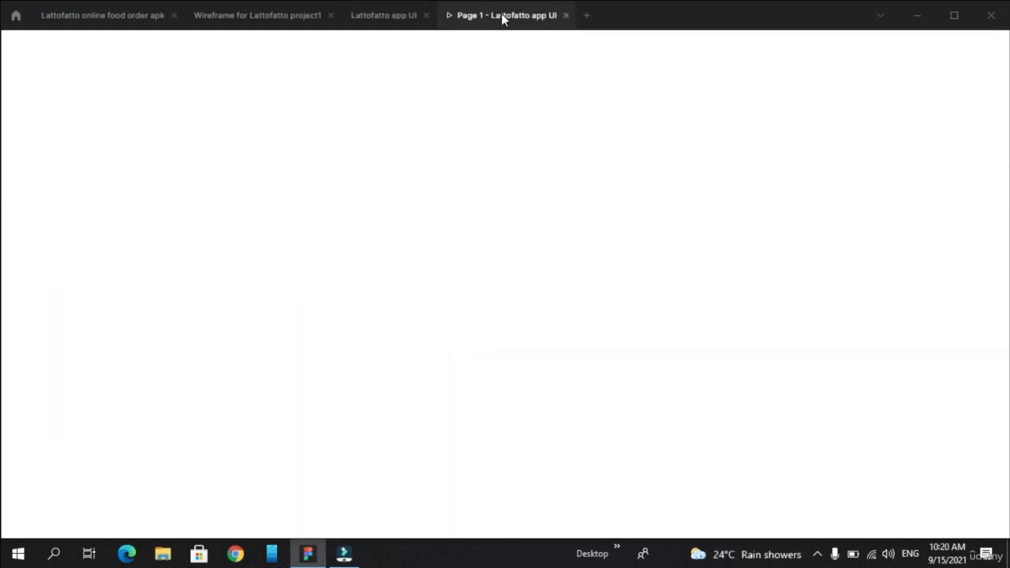
pyautogui.press('r')
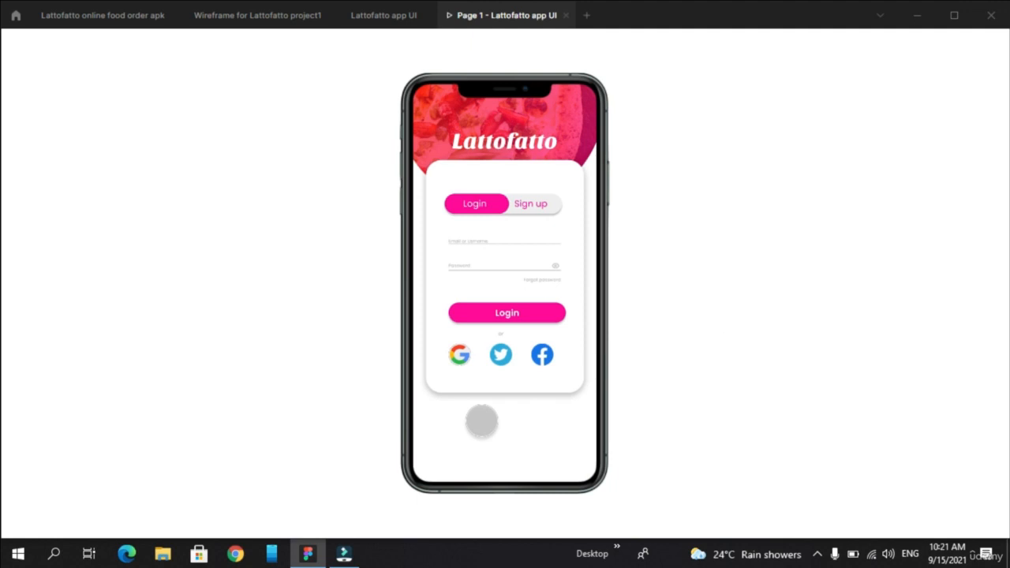
pyautogui.press('r')
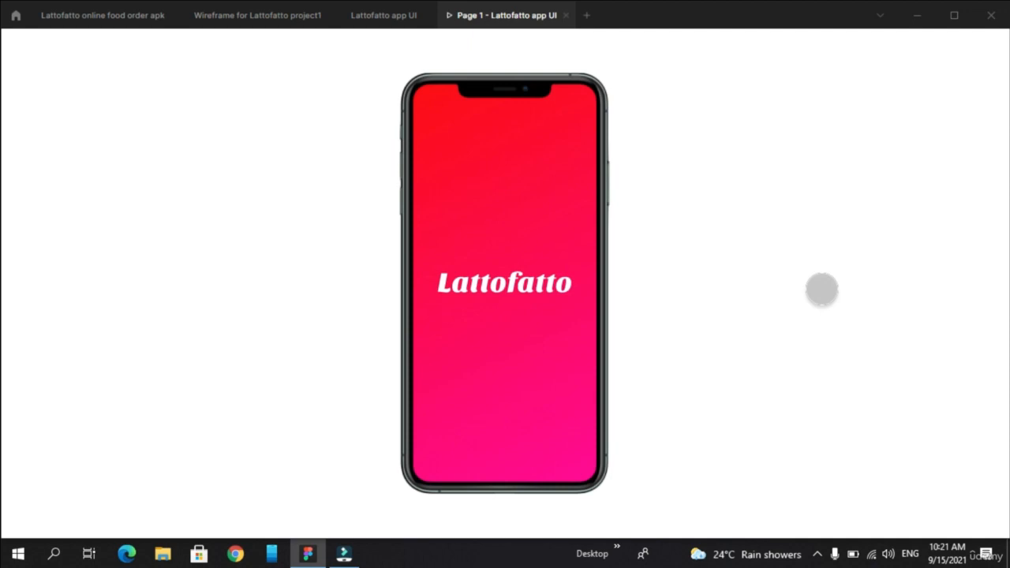
pyautogui.click(497, 424)
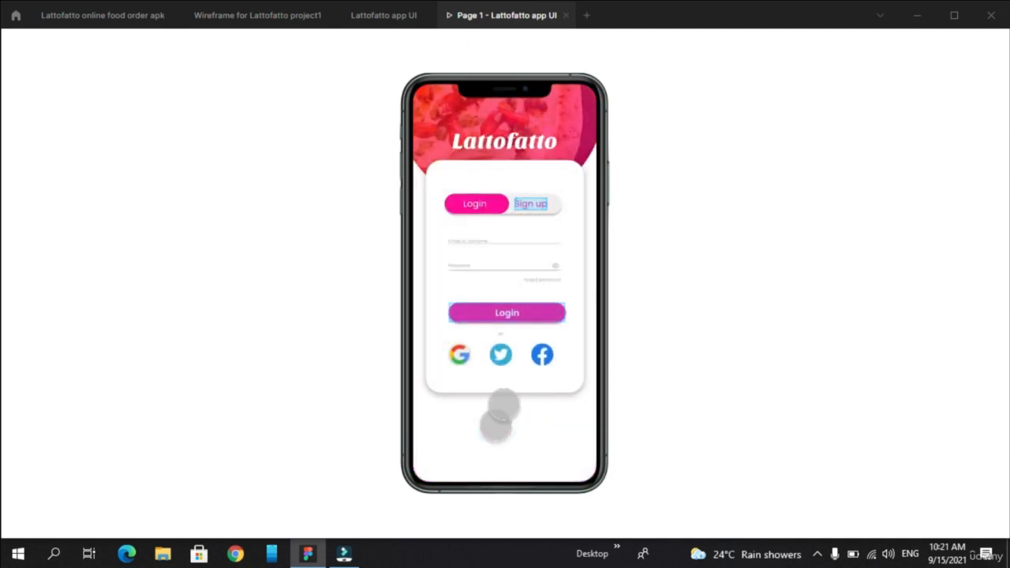
pyautogui.click(536, 203)
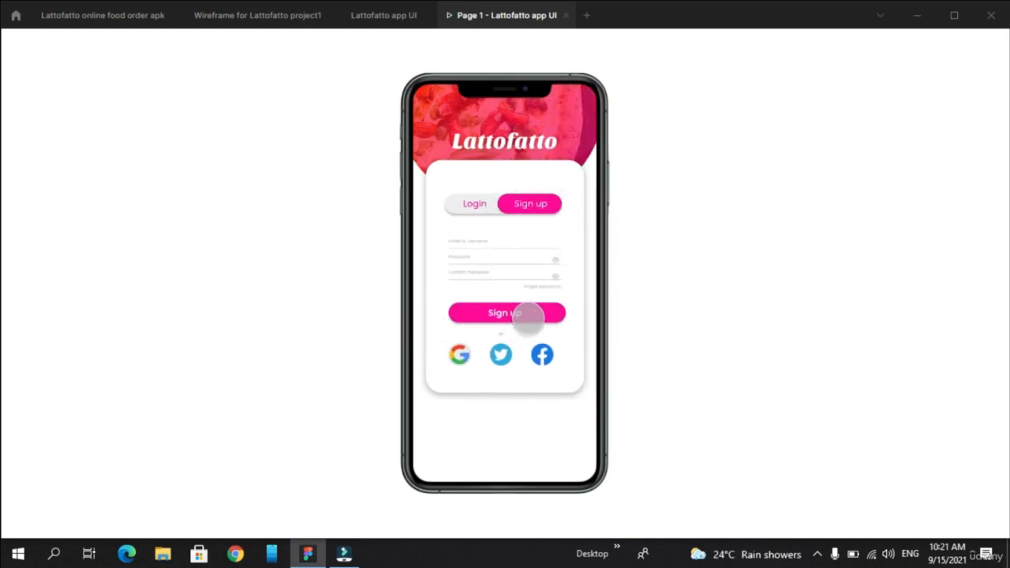
pyautogui.click(524, 318)
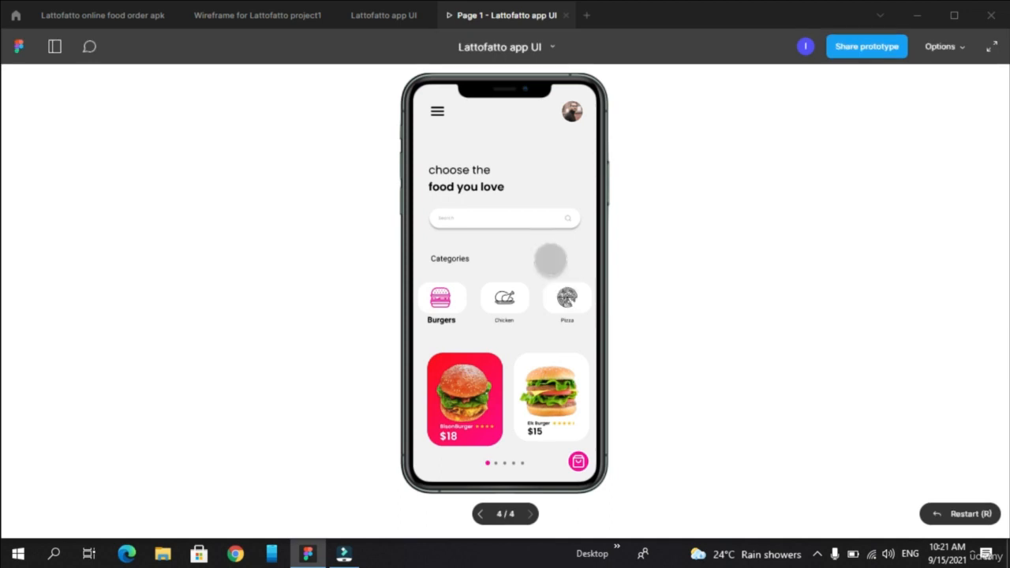
# Set the animation of the Sign up button's link to the Menu screen to Dissolve
pyautogui.click(393, 17)
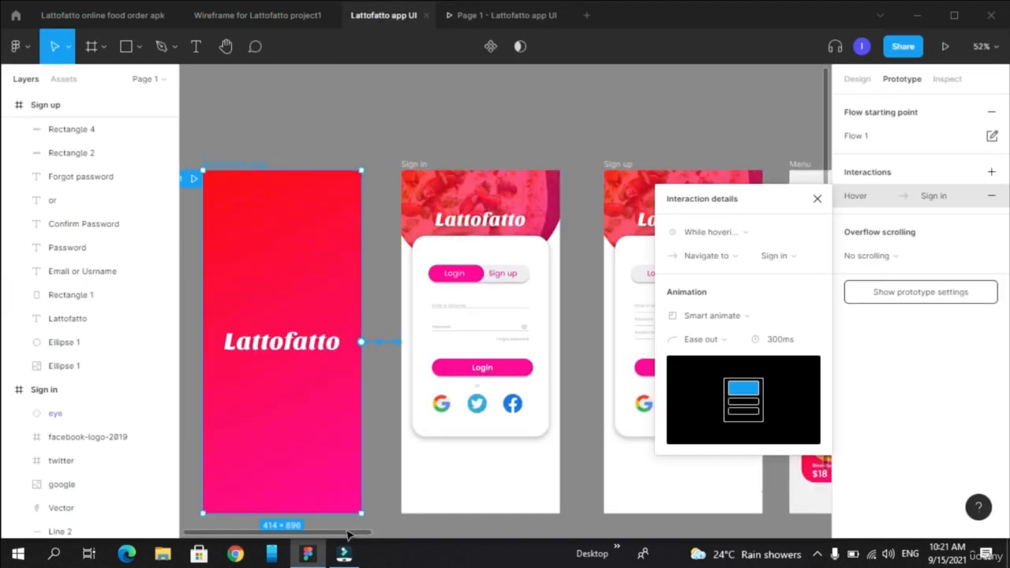
pyautogui.hscroll(5, 339, 341)
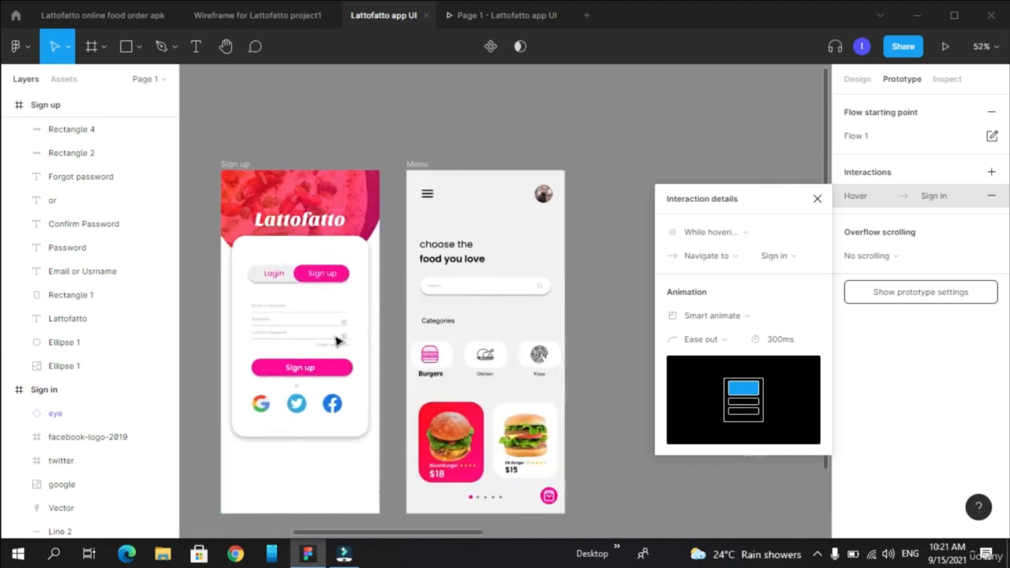
pyautogui.click(232, 164)
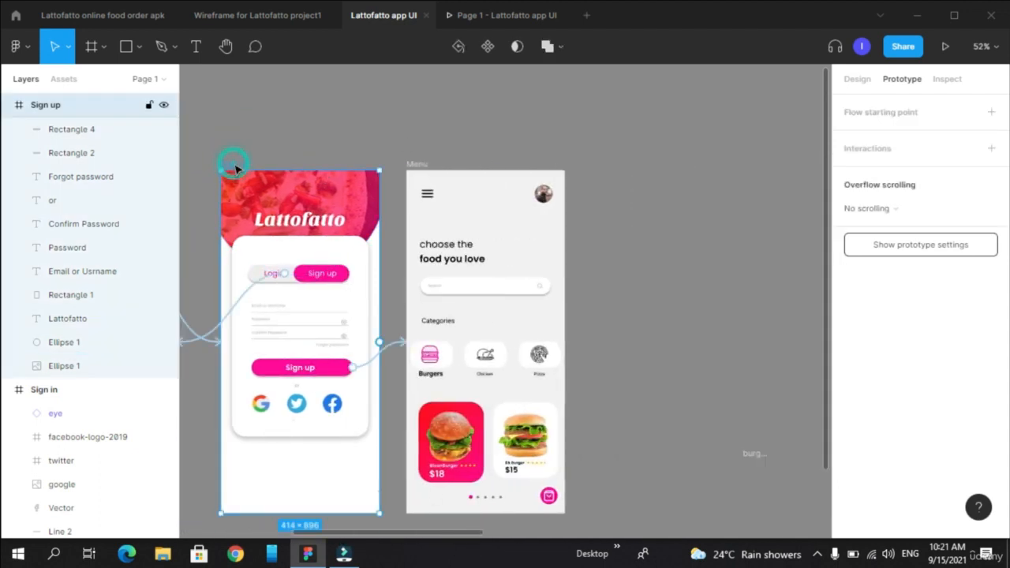
pyautogui.click(396, 348)
pyautogui.click(749, 261)
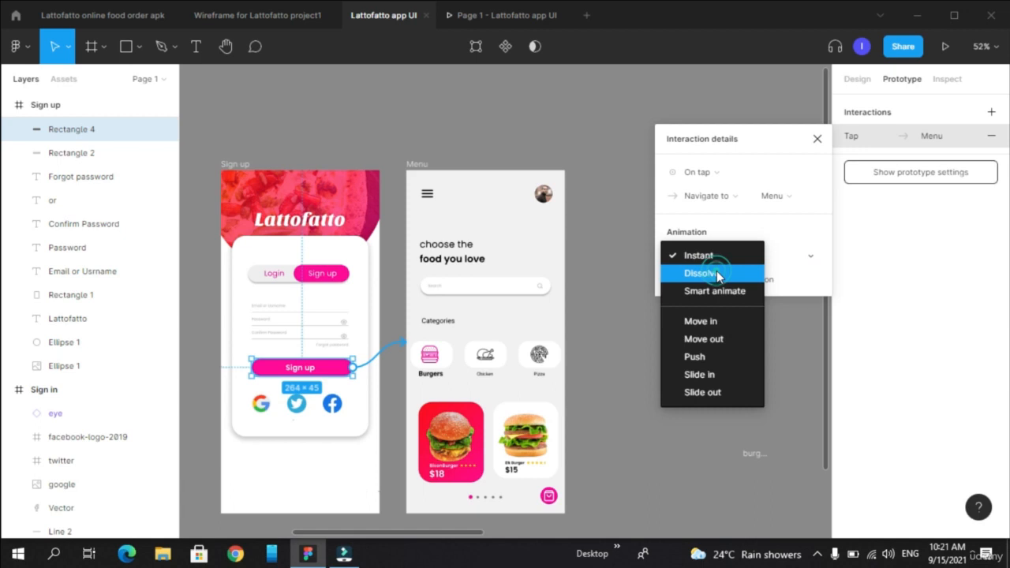
pyautogui.click(717, 273)
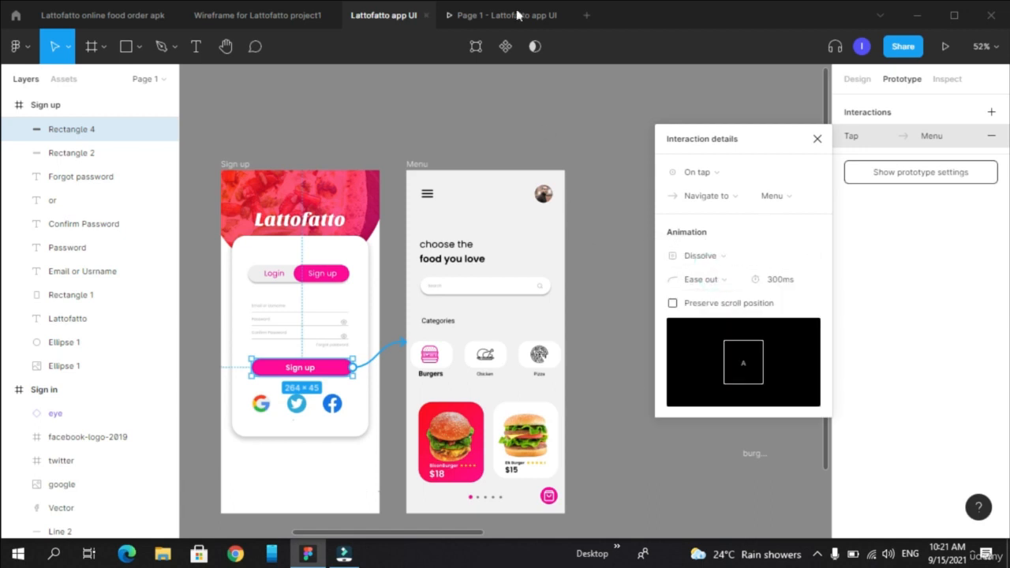
# Restart the prototype and test both the Login and the Sign up button routes to the Menu screen
pyautogui.click(519, 16)
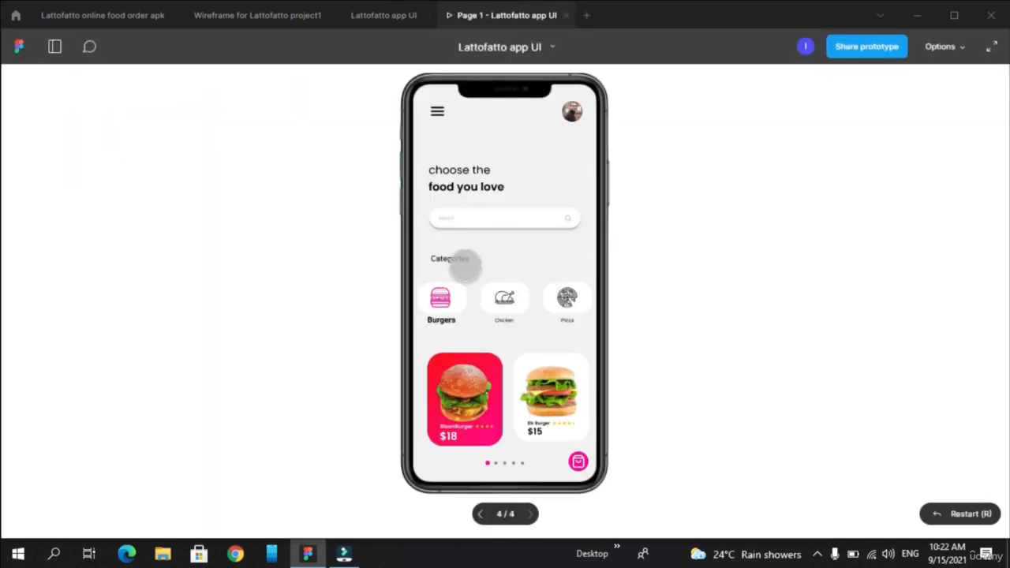
pyautogui.press('r')
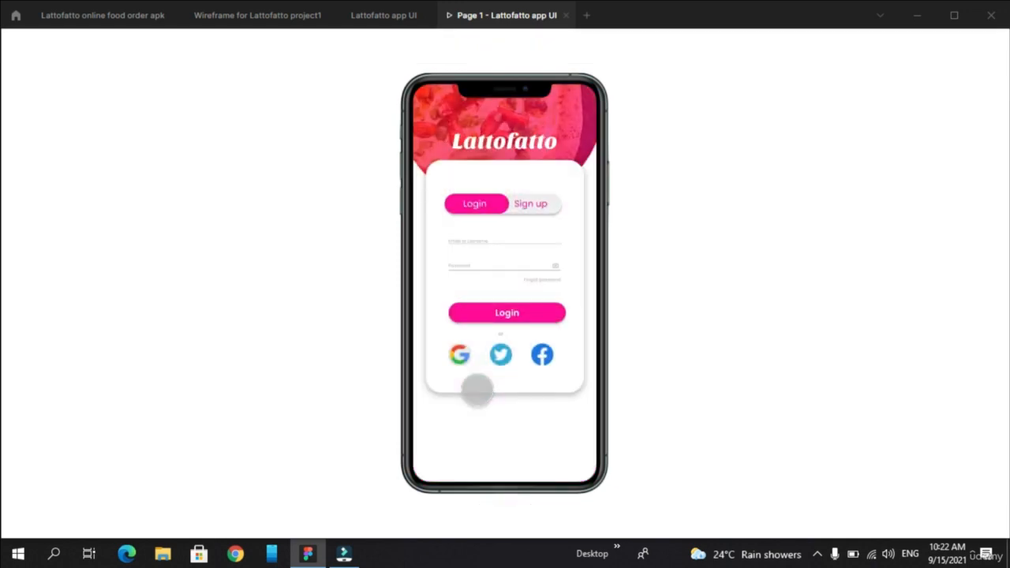
pyautogui.click(558, 315)
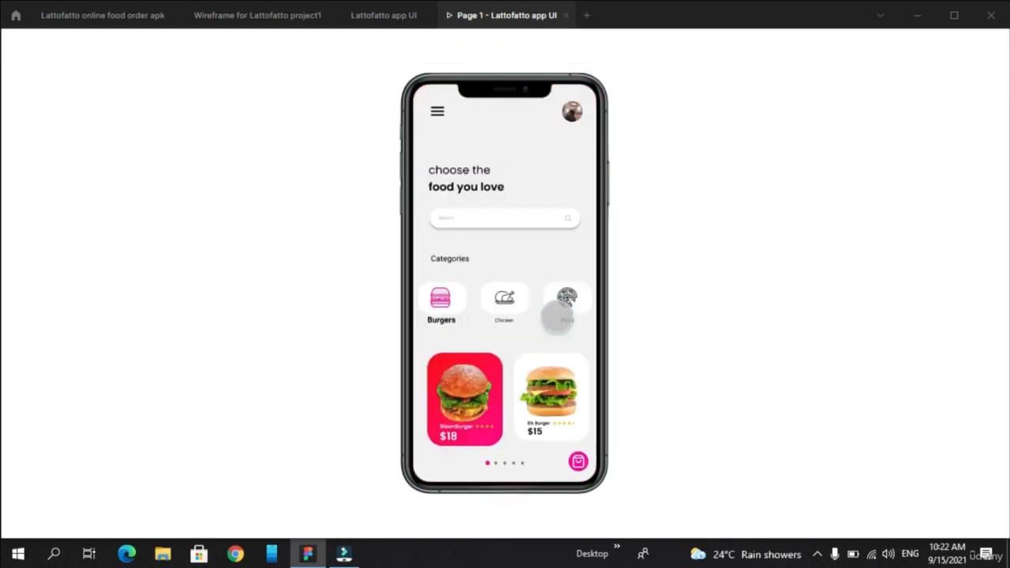
pyautogui.press('r')
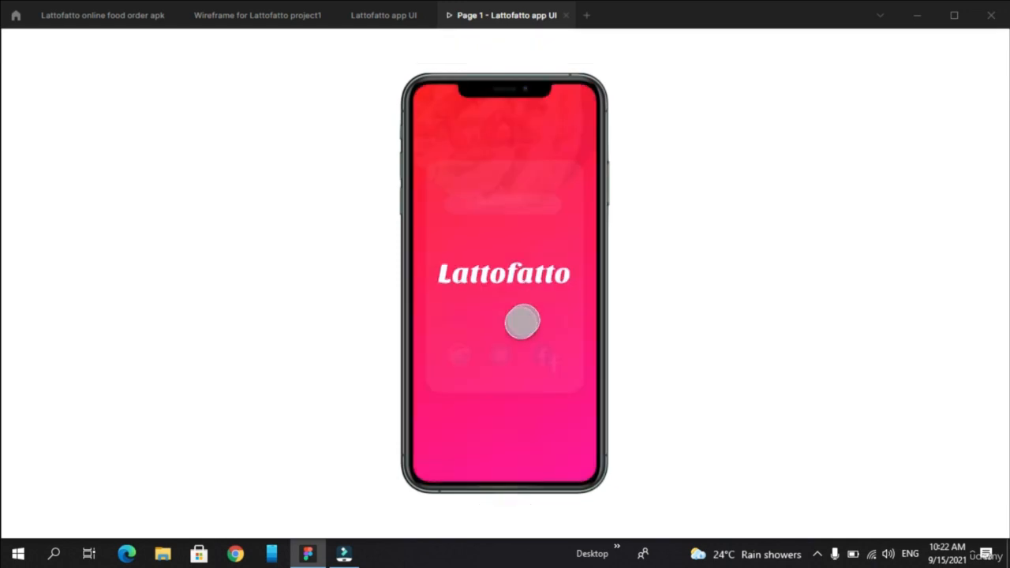
pyautogui.click(546, 211)
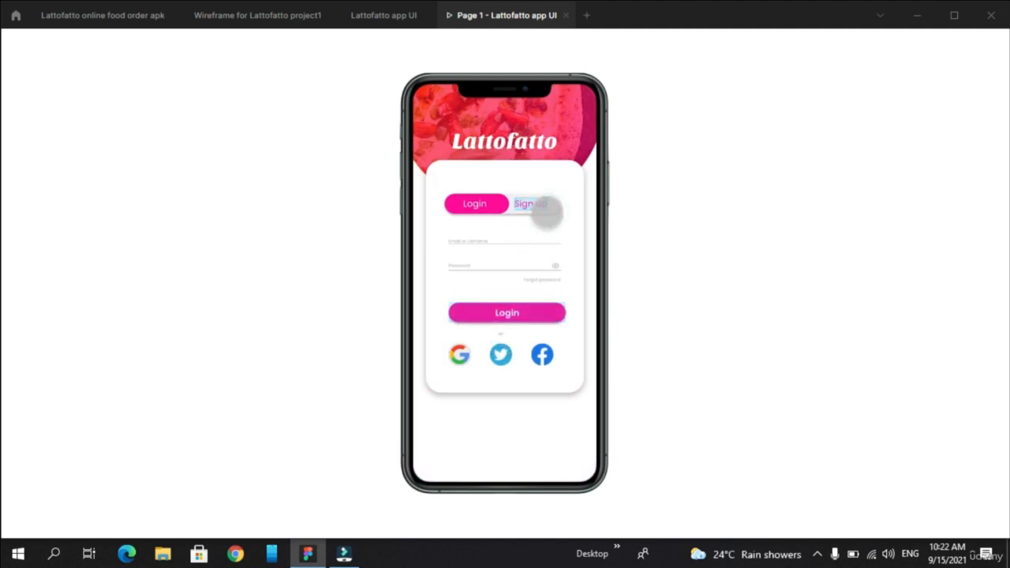
pyautogui.click(533, 207)
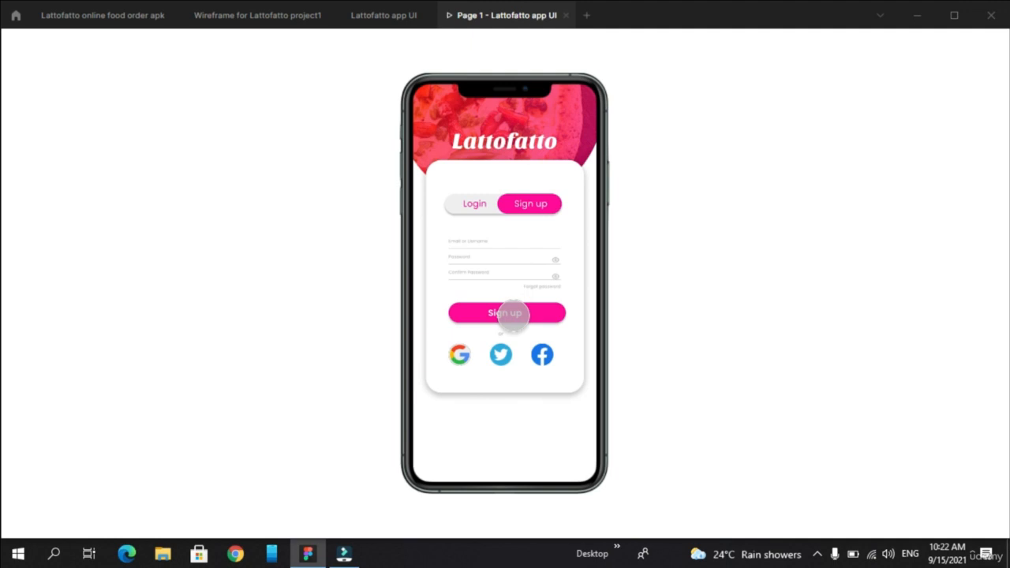
pyautogui.click(513, 314)
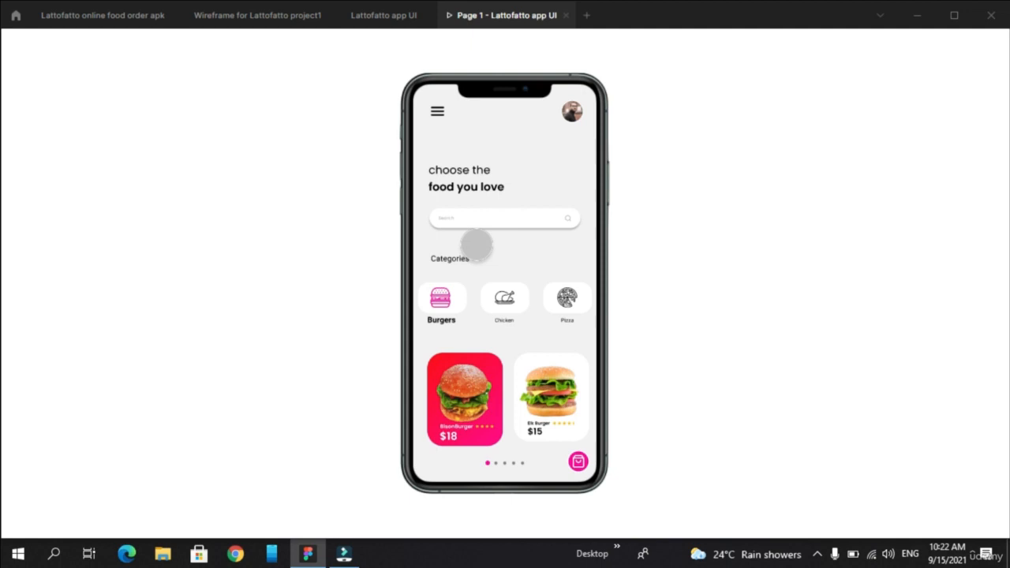
# Set the animation of the Sign in screen's Login button link to the Menu screen to Dissolve
pyautogui.click(383, 15)
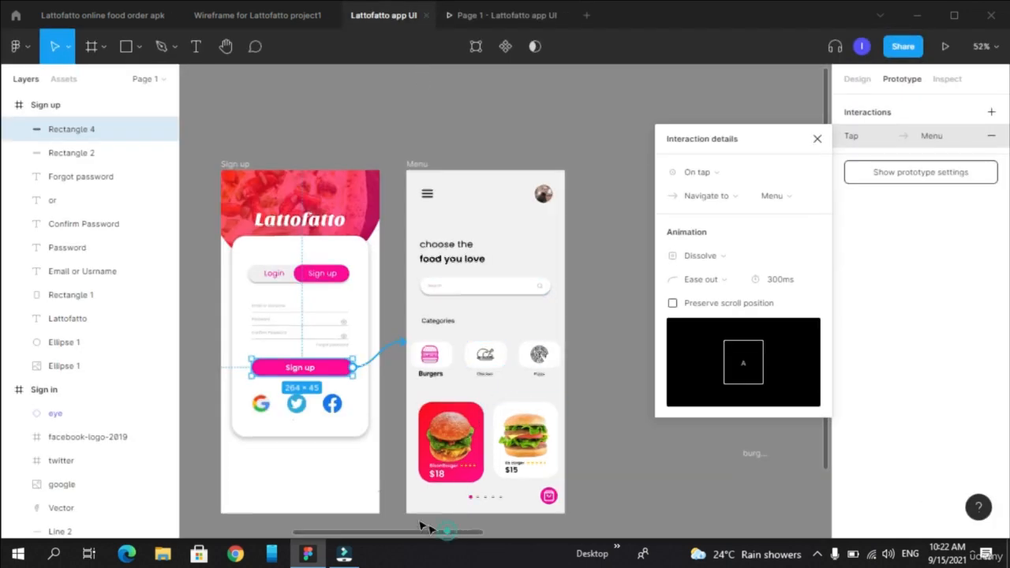
pyautogui.moveTo(450, 537); pyautogui.dragTo(368, 512)
pyautogui.click(422, 368)
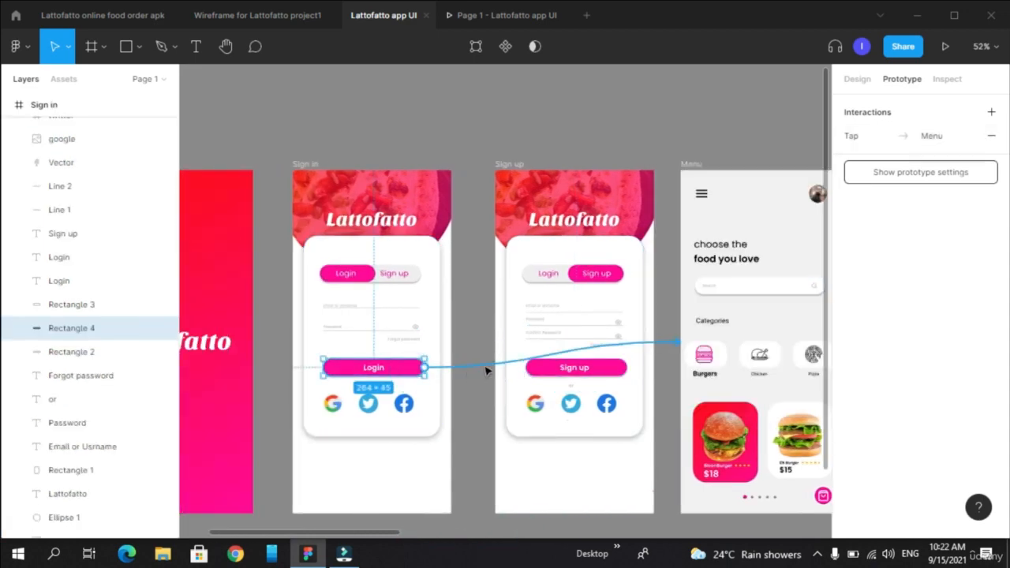
pyautogui.click(488, 368)
pyautogui.click(738, 255)
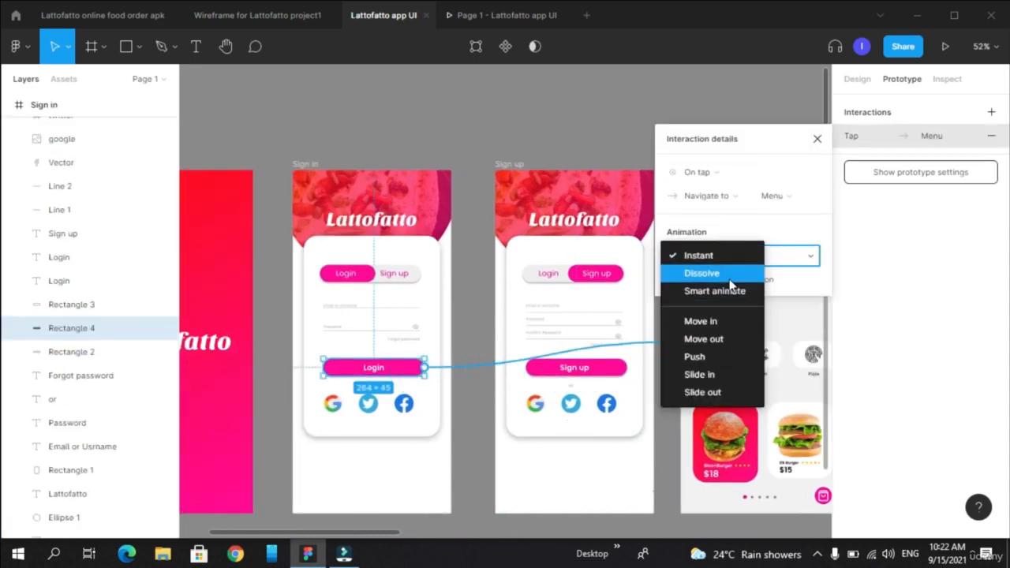
pyautogui.click(702, 273)
# Restart the prototype and test the Dissolve transition from the Login button to the Menu screen
pyautogui.click(516, 20)
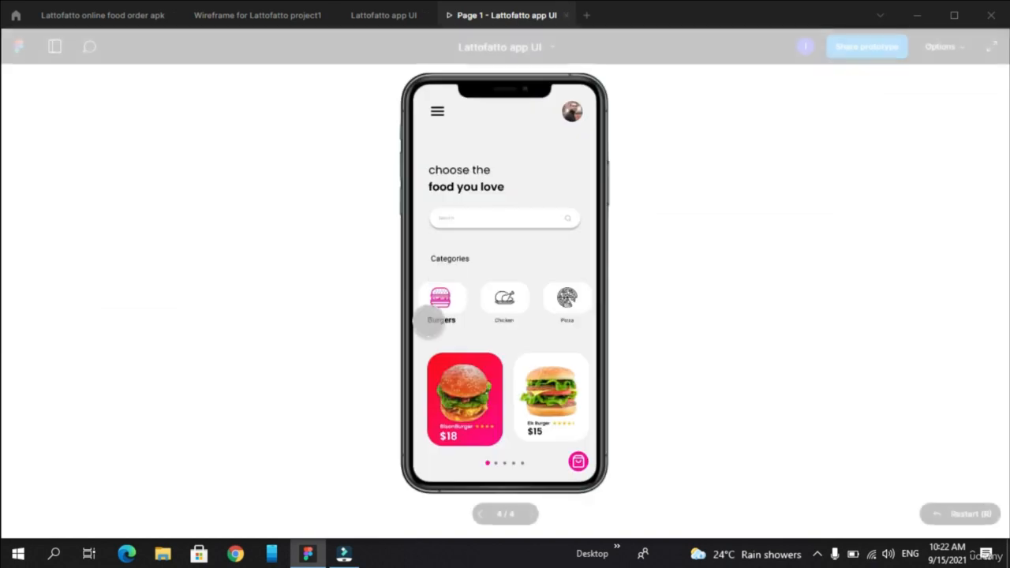
pyautogui.press('r')
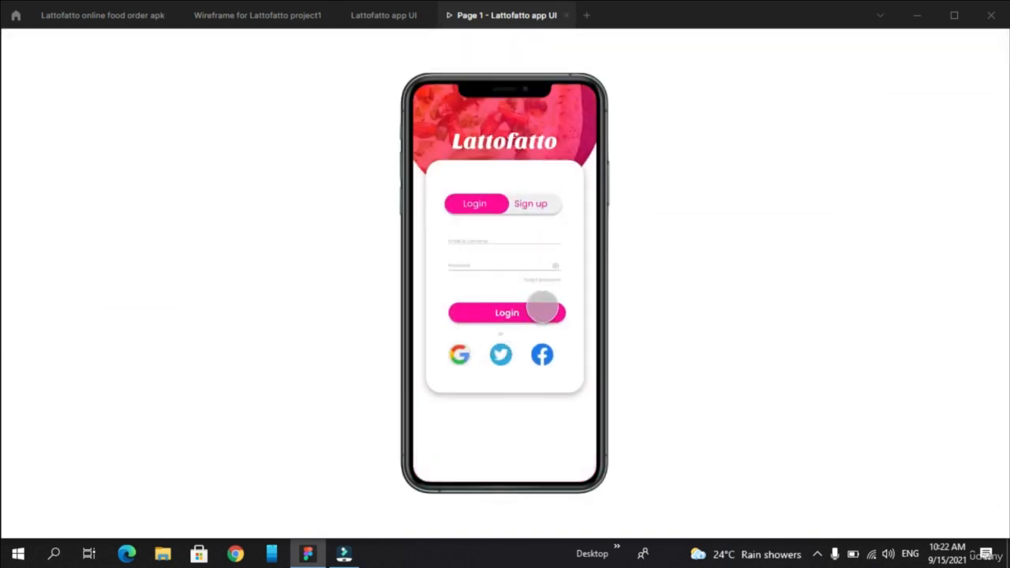
pyautogui.click(541, 310)
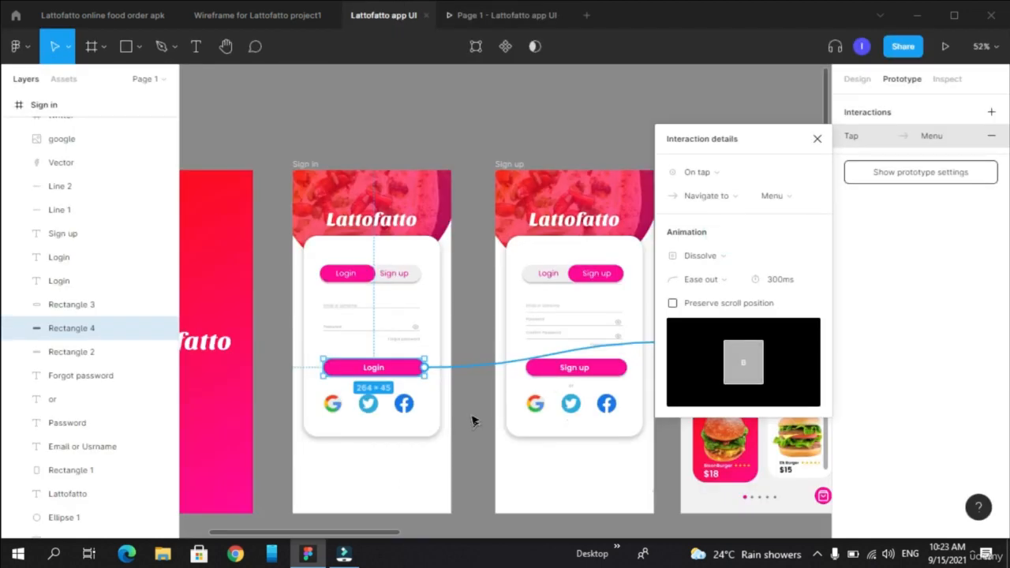
# Set the Login button link's animation to Smart animate and test it in the restarted prototype
pyautogui.click(720, 260)
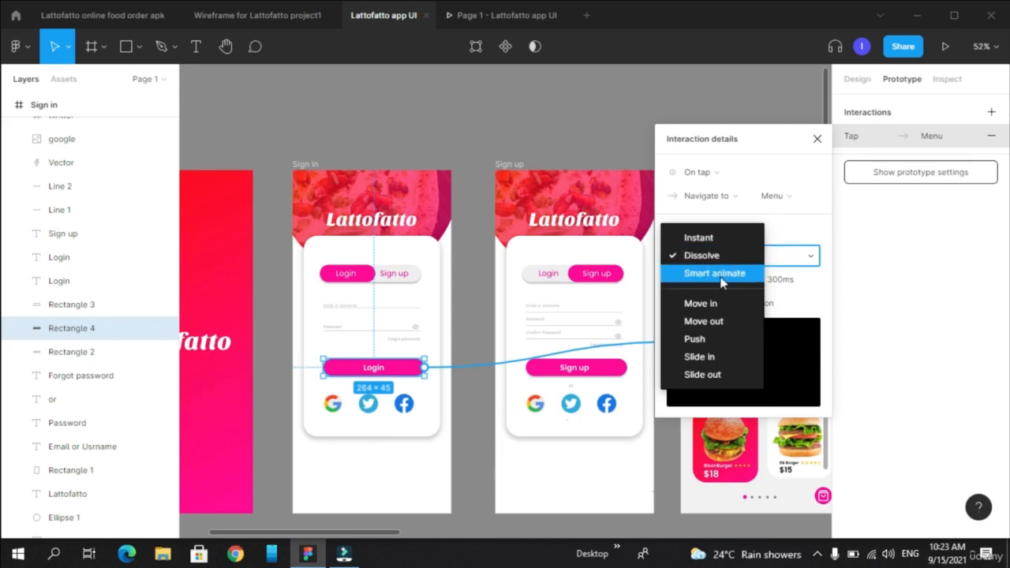
pyautogui.click(721, 277)
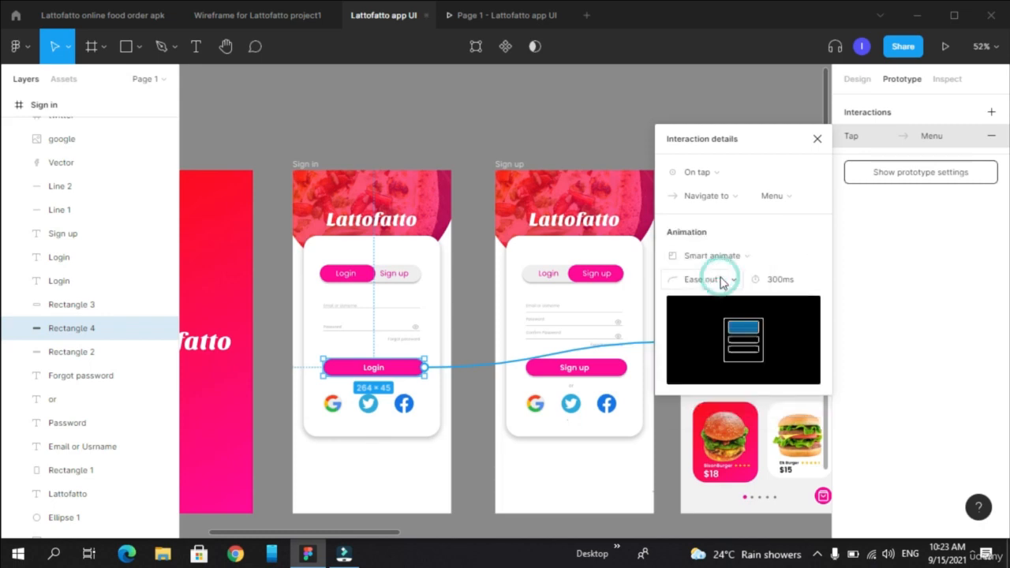
pyautogui.click(506, 16)
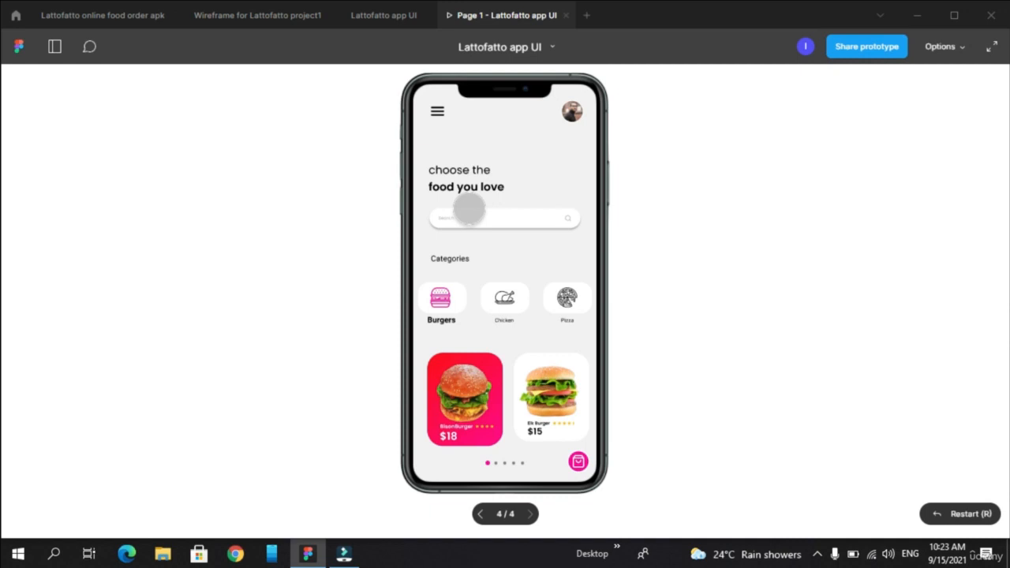
pyautogui.press('r')
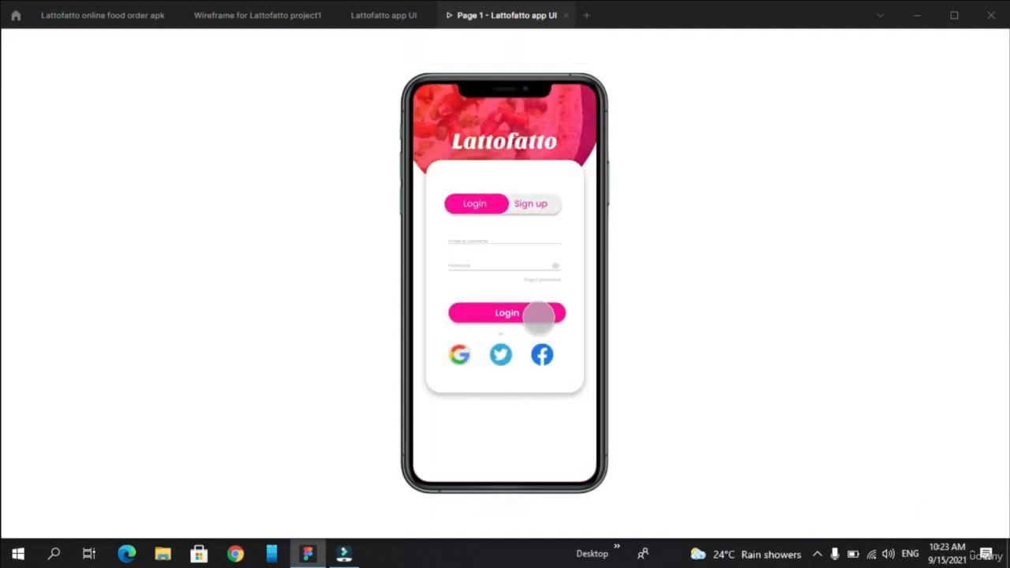
pyautogui.click(539, 316)
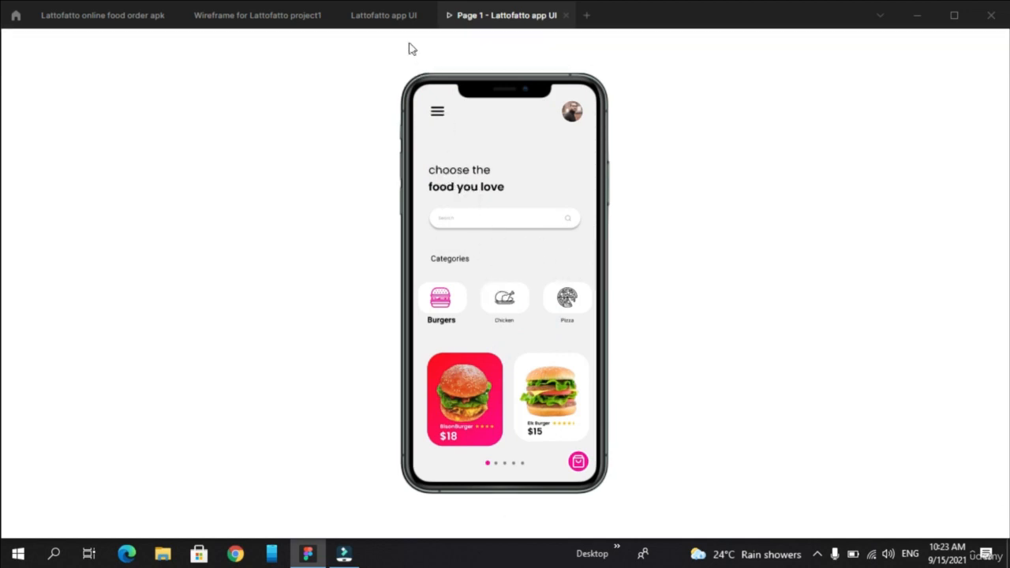
# Return to the Lattofatto app UI design and close the interaction details of the Login button's link
pyautogui.click(387, 15)
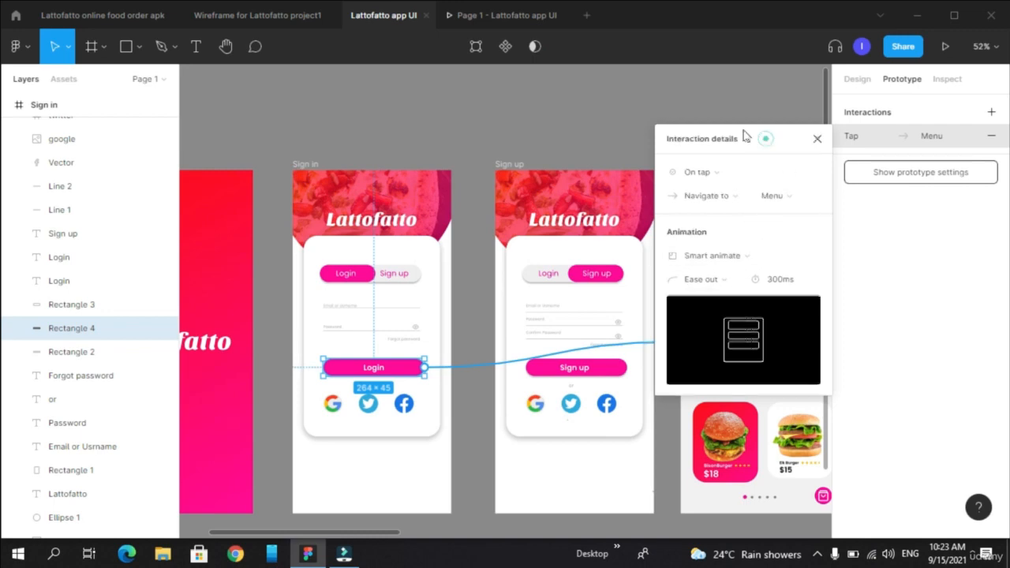
pyautogui.moveTo(743, 135); pyautogui.dragTo(705, 126)
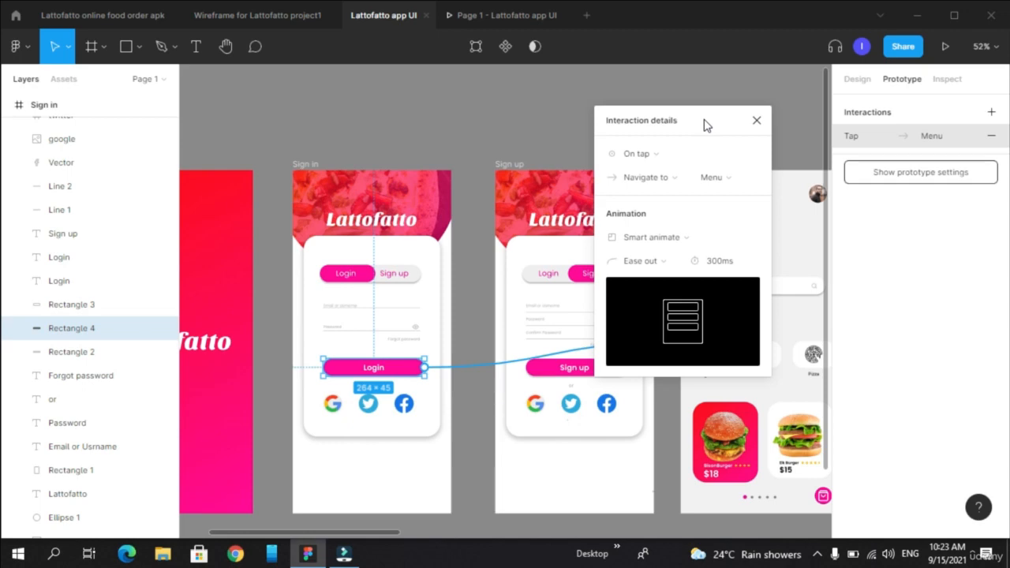
pyautogui.click(501, 15)
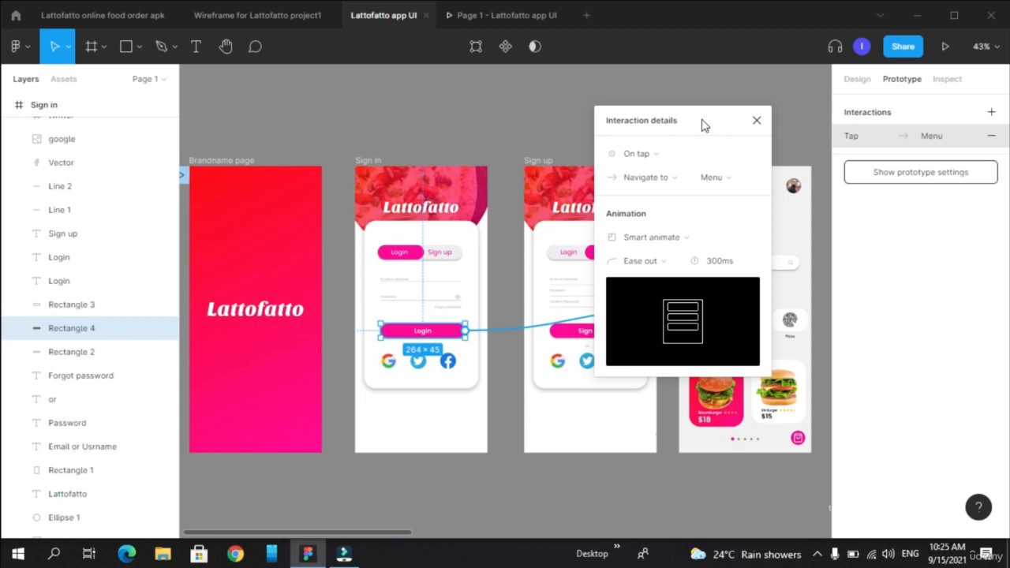
pyautogui.press('Escape')
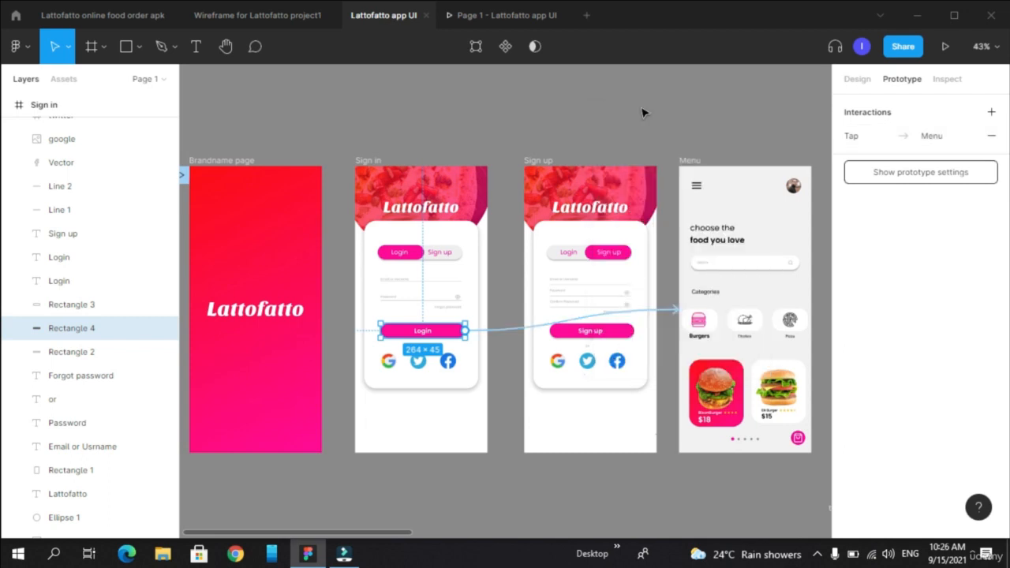